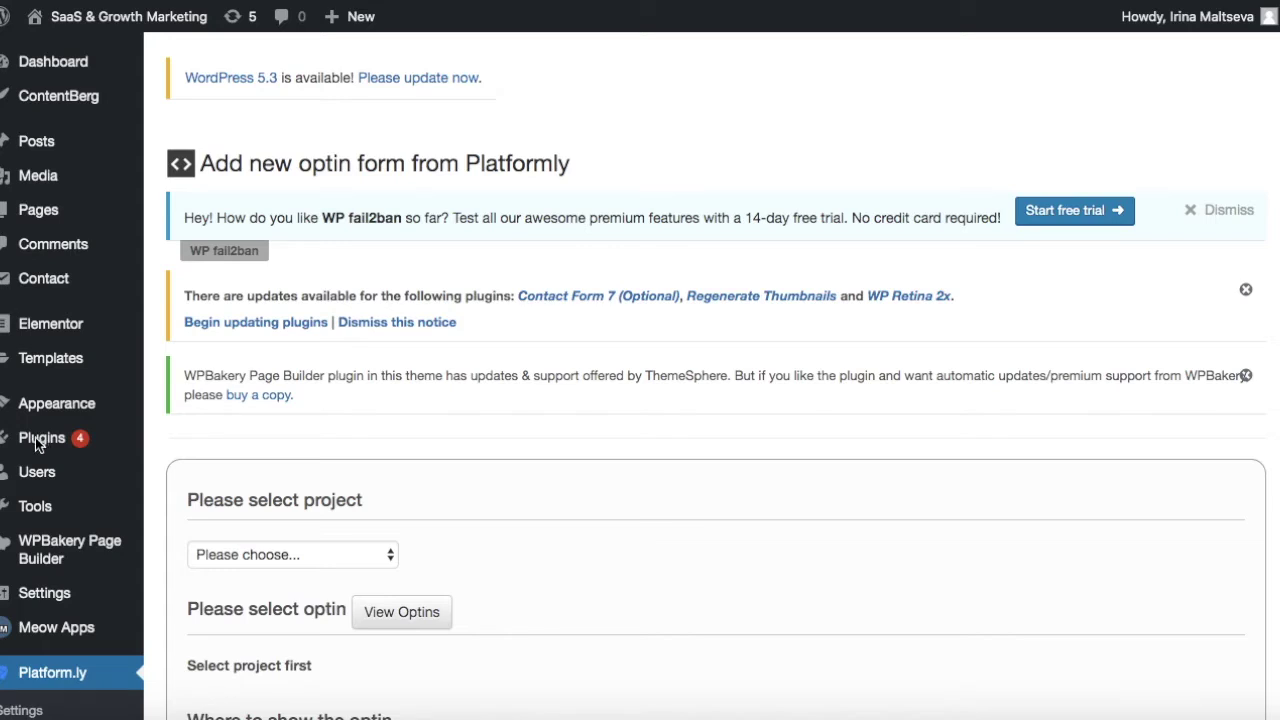
Search the plugin directory for 'platformly', confirm Platform.ly Official is active, and go to its pages.
{"action": "mouse_move", "coordinate": [36, 445]}
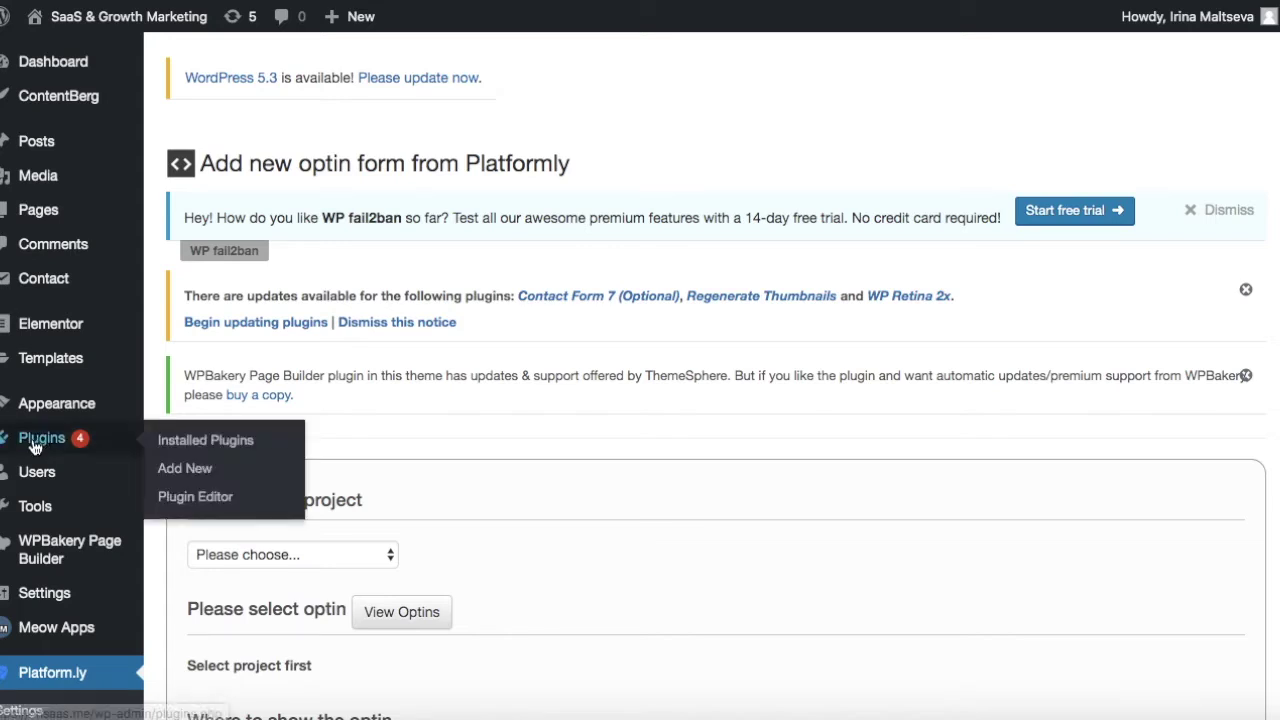
{"action": "left_click", "coordinate": [183, 474]}
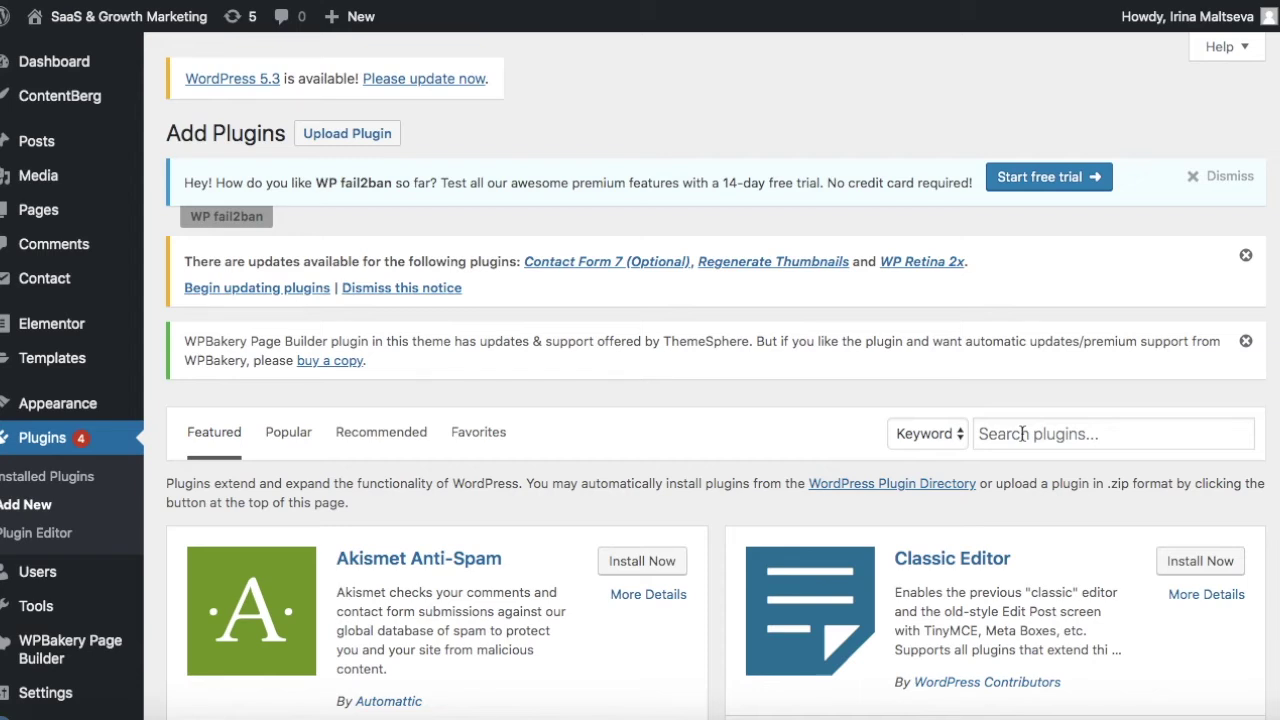
{"action": "left_click", "coordinate": [1022, 433]}
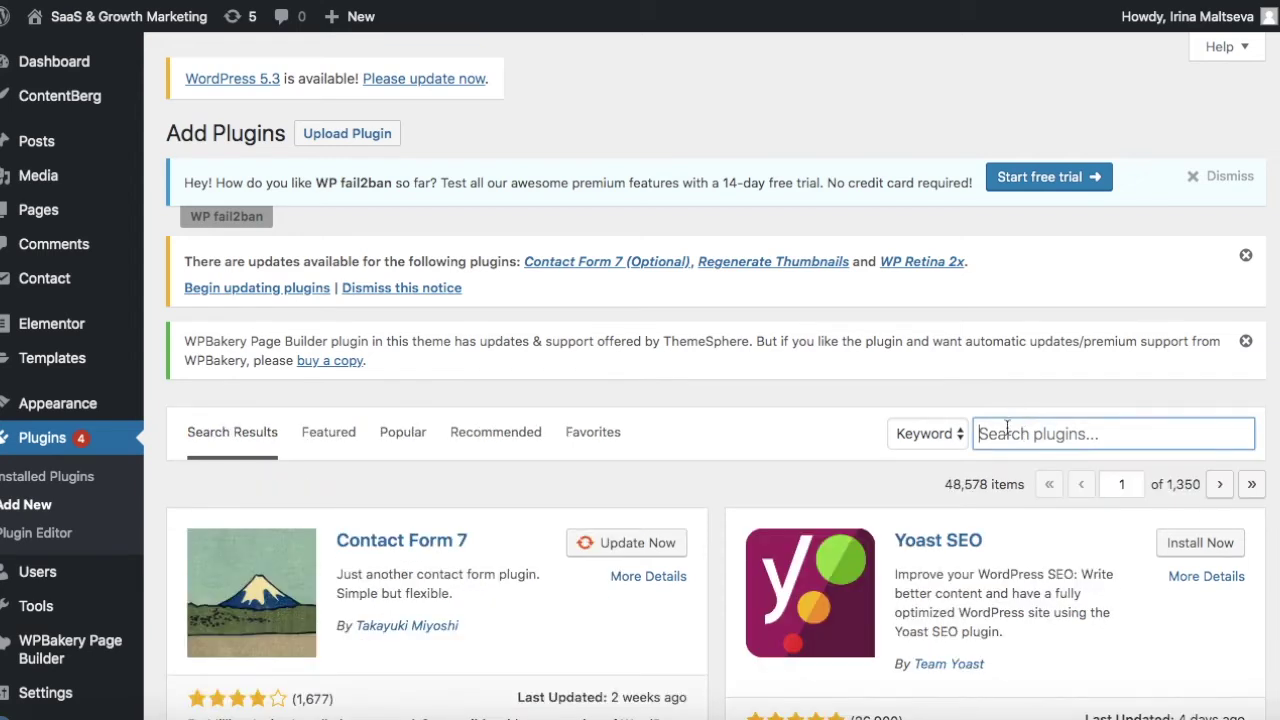
{"action": "type", "text": "pla"}
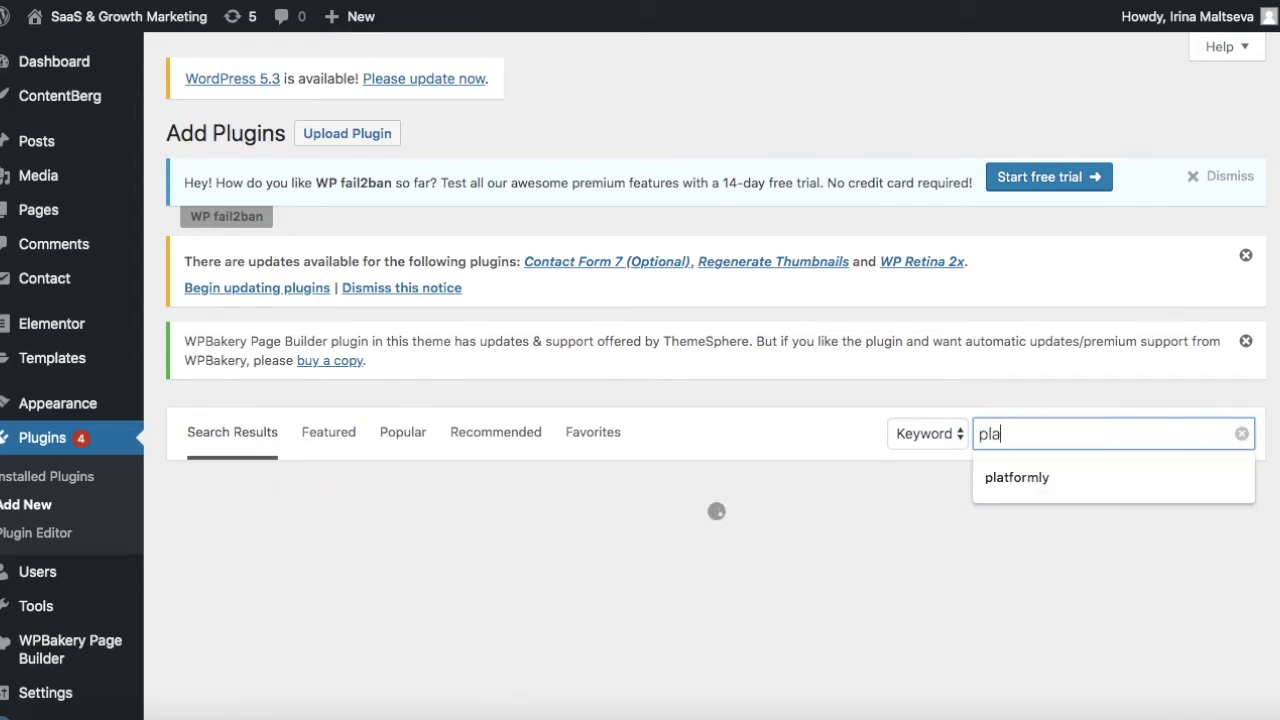
{"action": "type", "text": "tformly"}
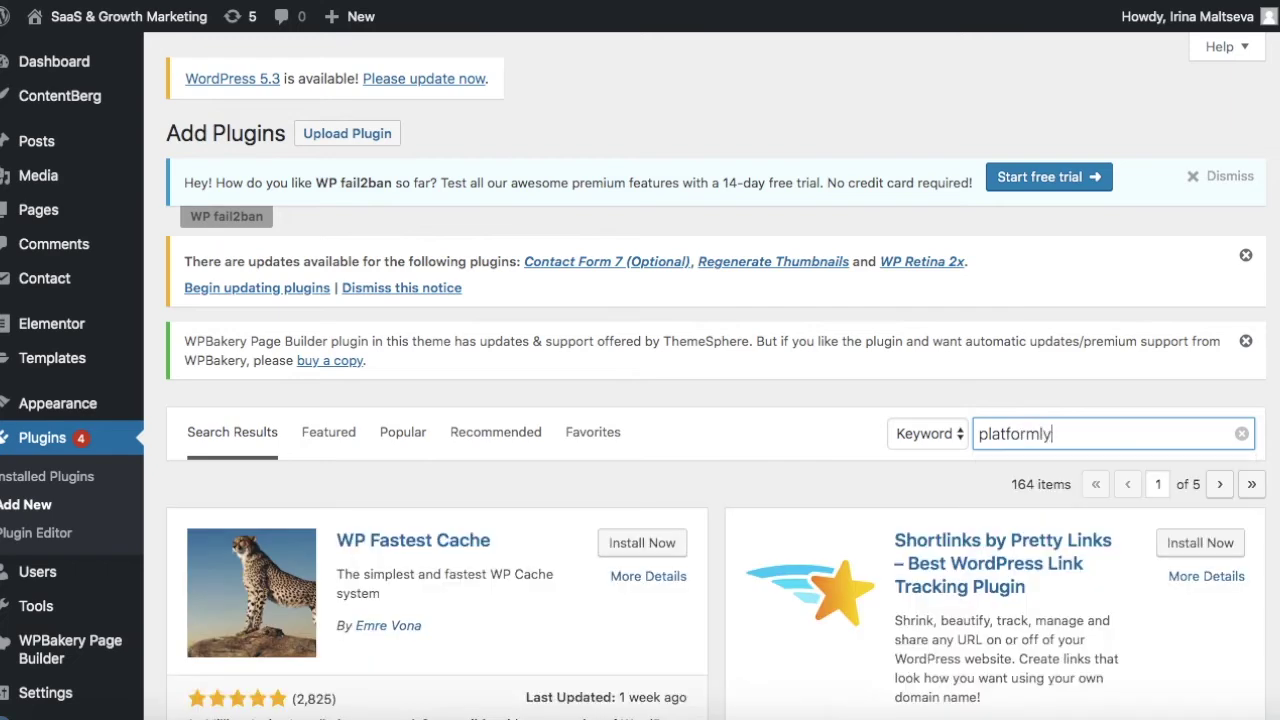
{"action": "scroll", "coordinate": [808, 543], "scroll_direction": "down", "scroll_amount": 3}
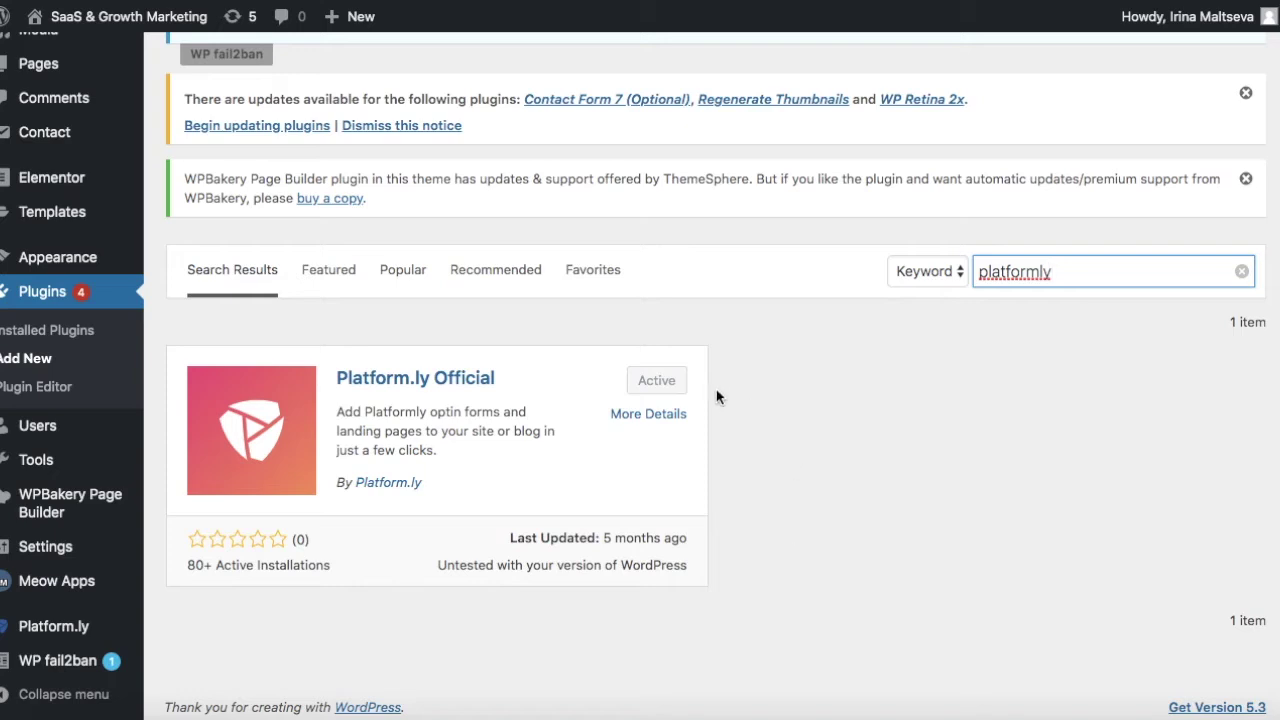
{"action": "scroll", "coordinate": [655, 390], "scroll_direction": "down", "scroll_amount": 1}
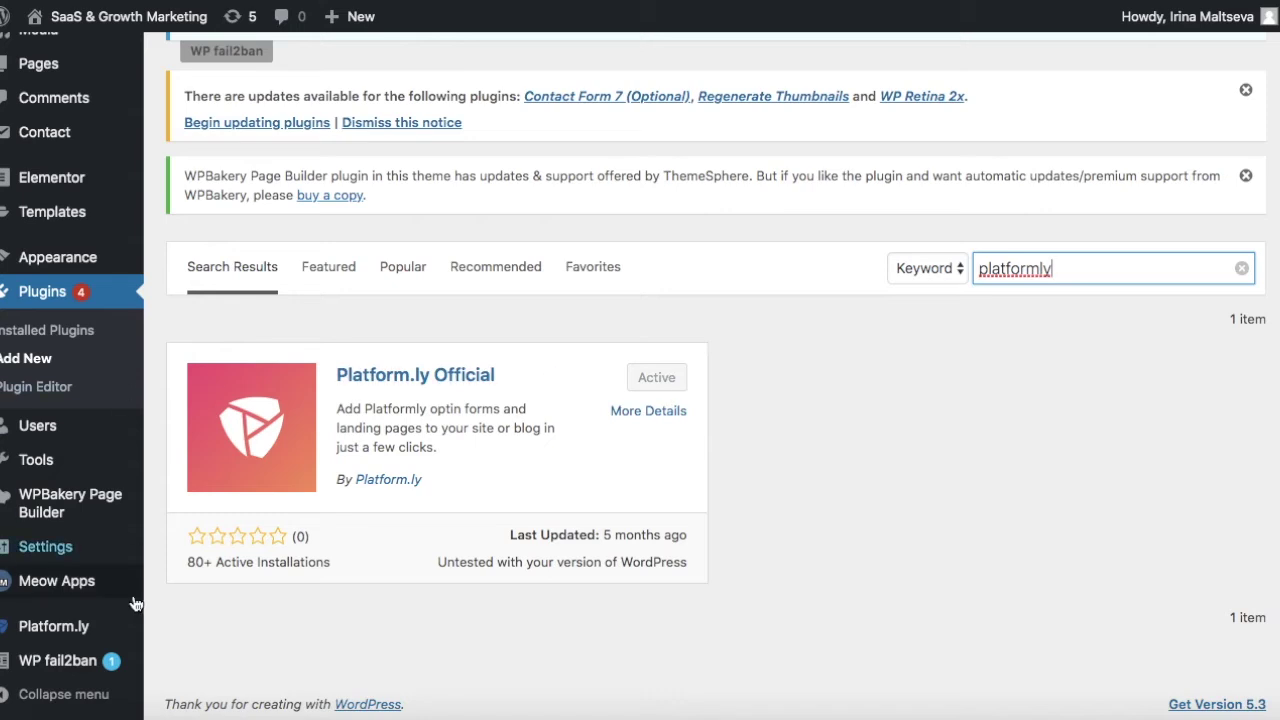
{"action": "left_click", "coordinate": [57, 638]}
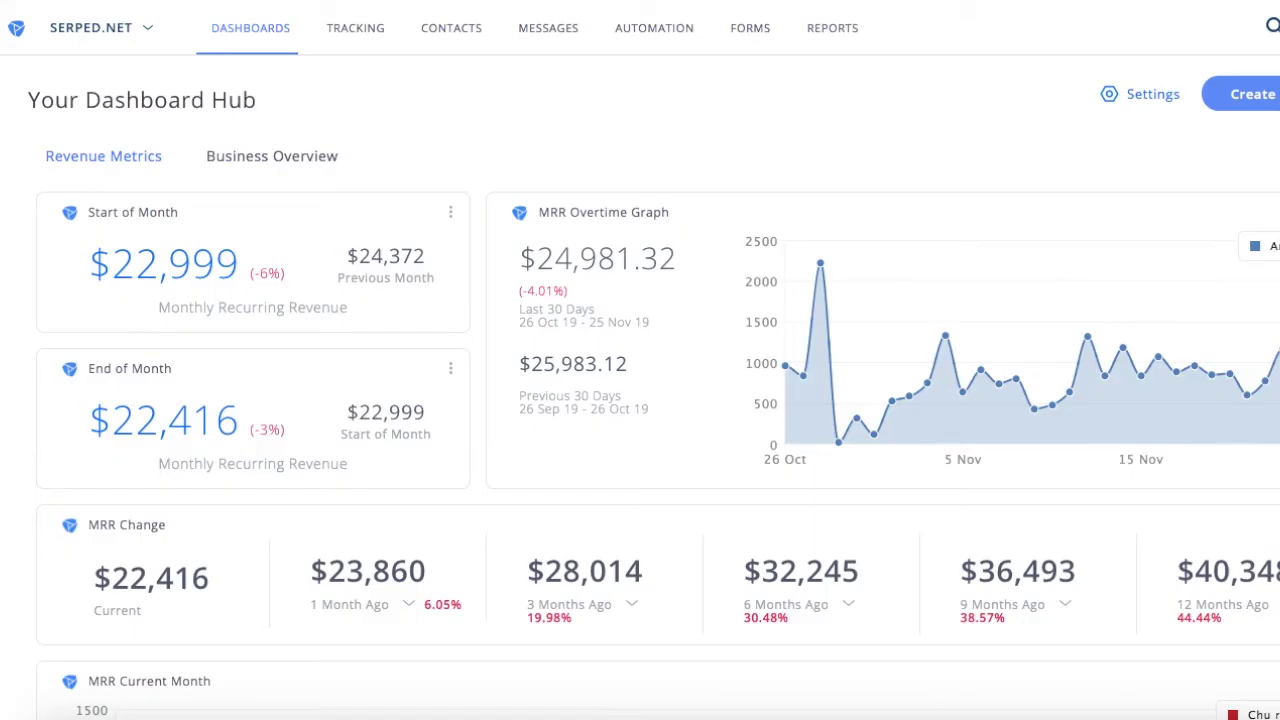
Open the Api Docs & Keys page from the Platform.ly account menu.
{"action": "left_click", "coordinate": [1264, 33]}
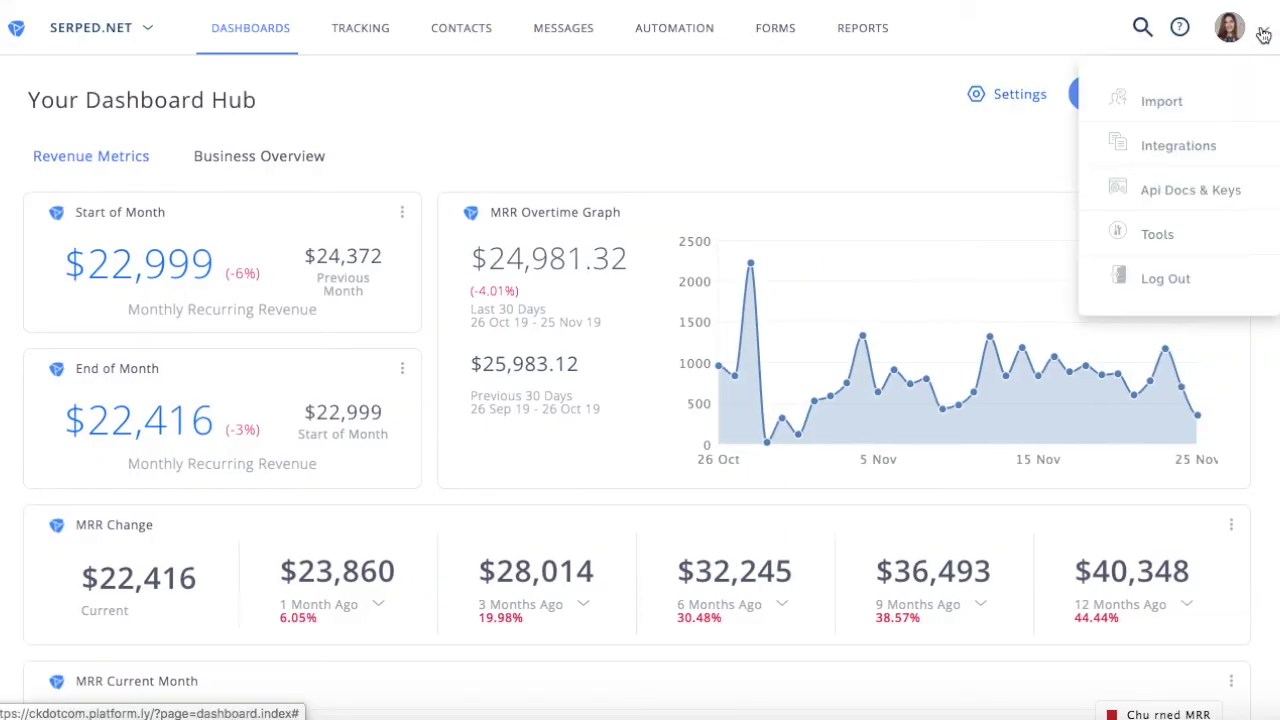
{"action": "left_click", "coordinate": [1190, 190]}
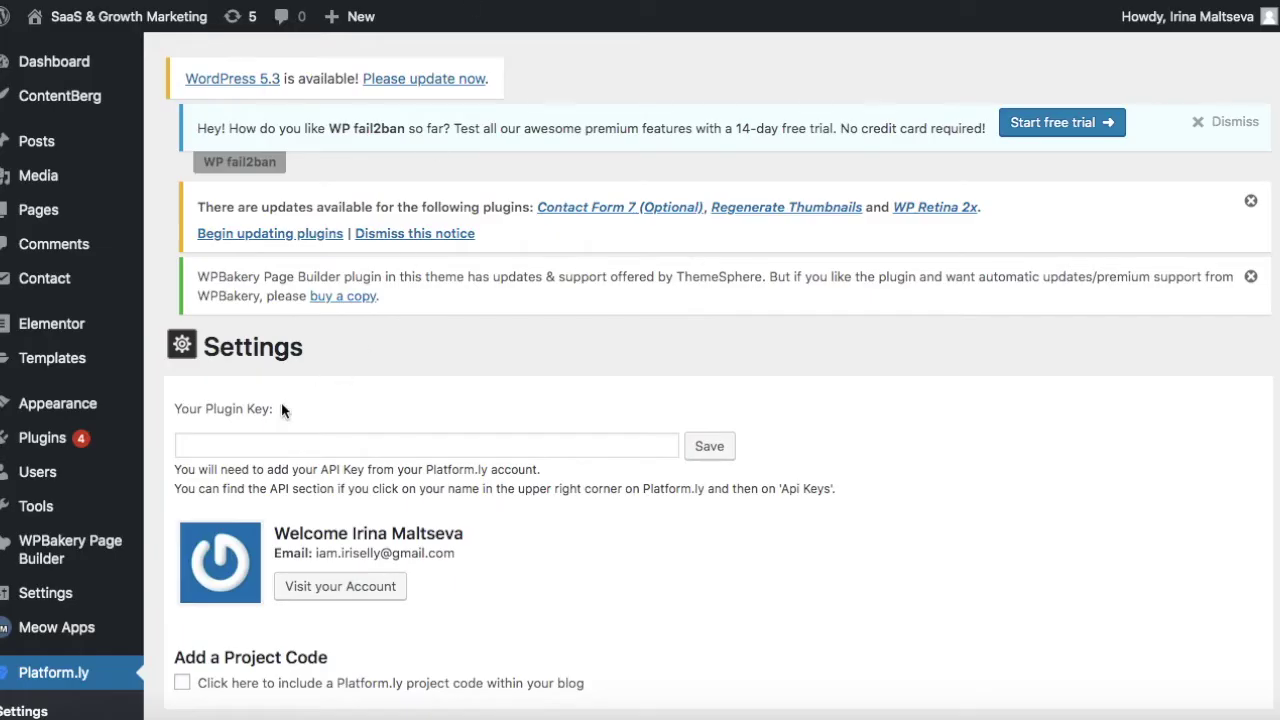
Paste the copied Platform.ly API key into the Your Plugin Key field.
{"action": "left_click", "coordinate": [212, 446]}
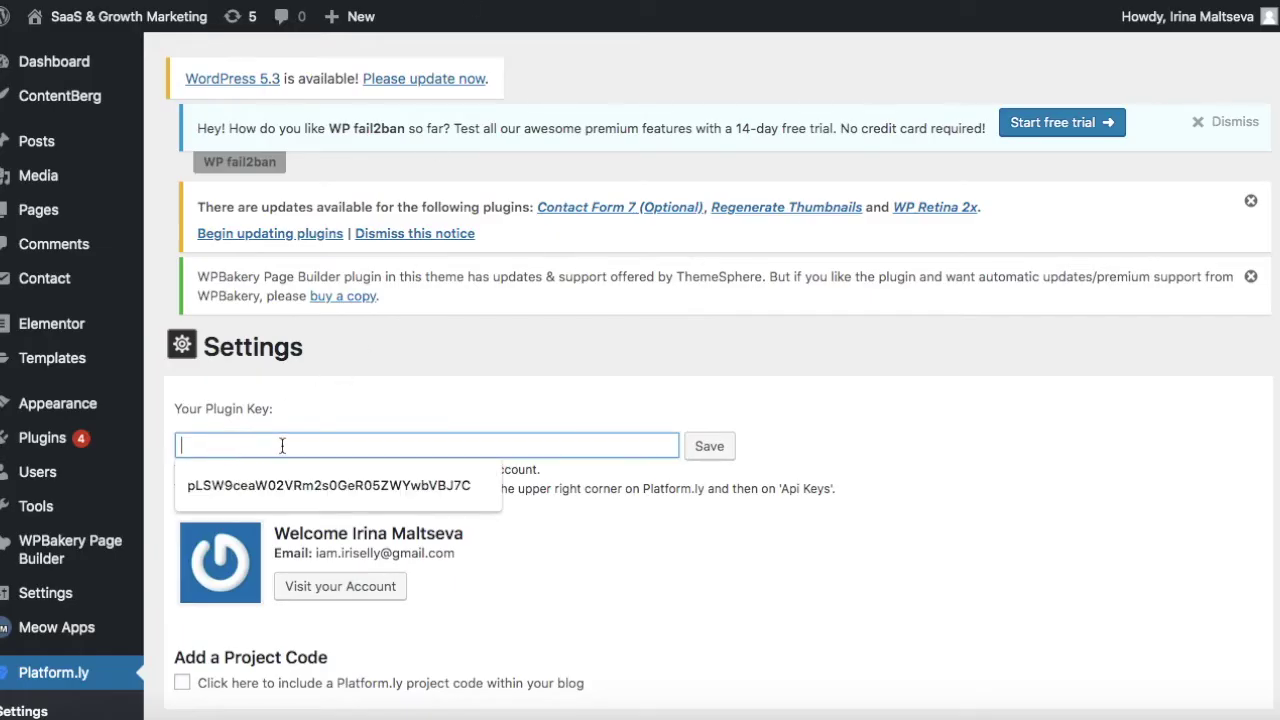
{"action": "left_click", "coordinate": [1080, 453]}
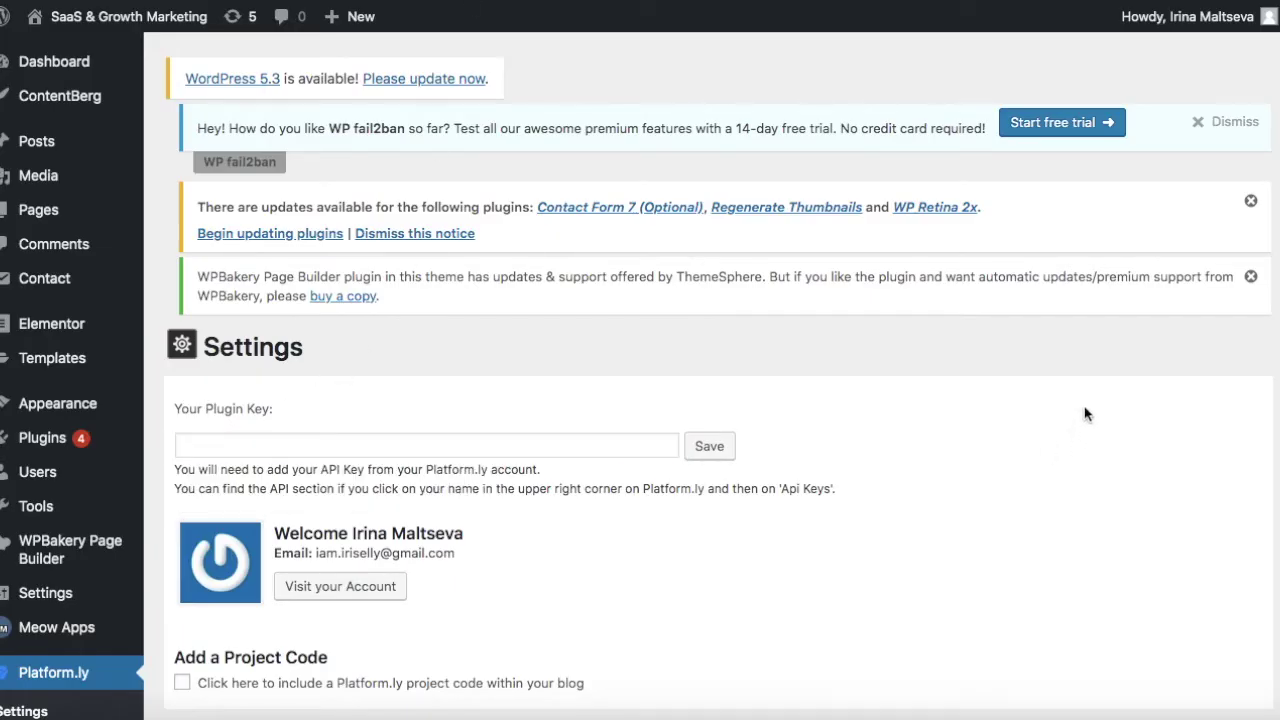
{"action": "left_click", "coordinate": [660, 446]}
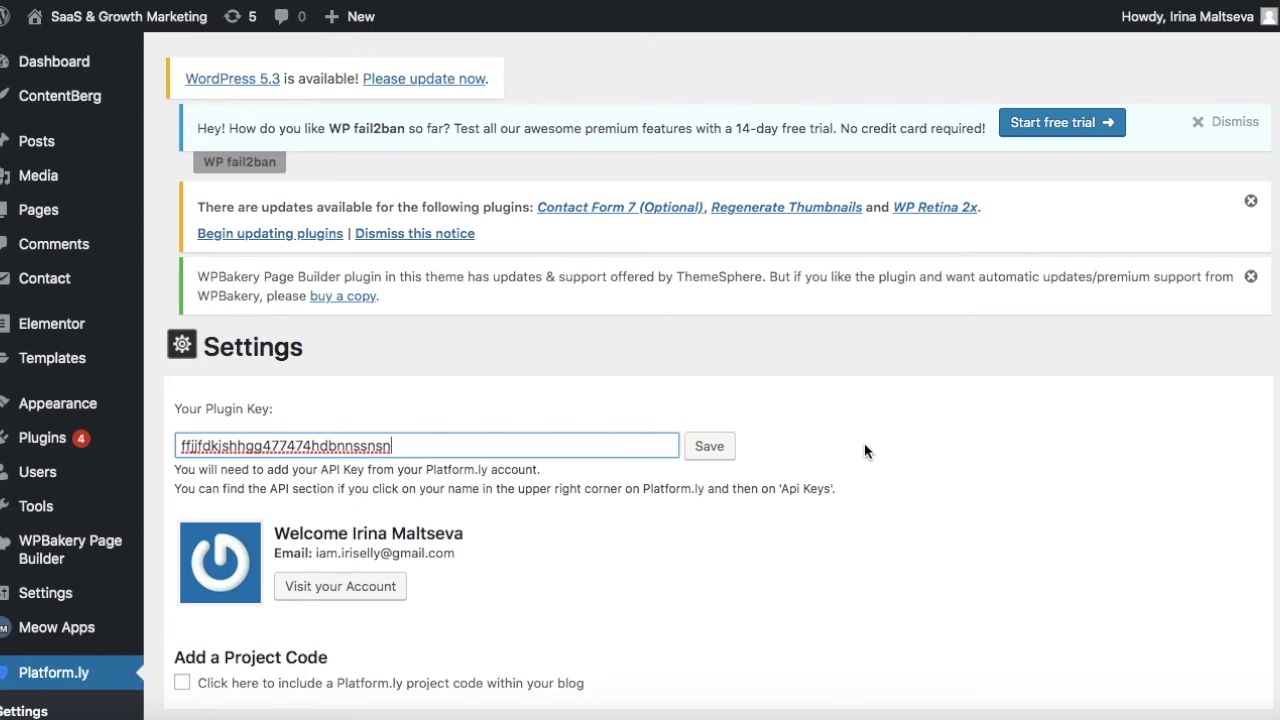
{"action": "scroll", "coordinate": [865, 451], "scroll_direction": "down", "scroll_amount": 3}
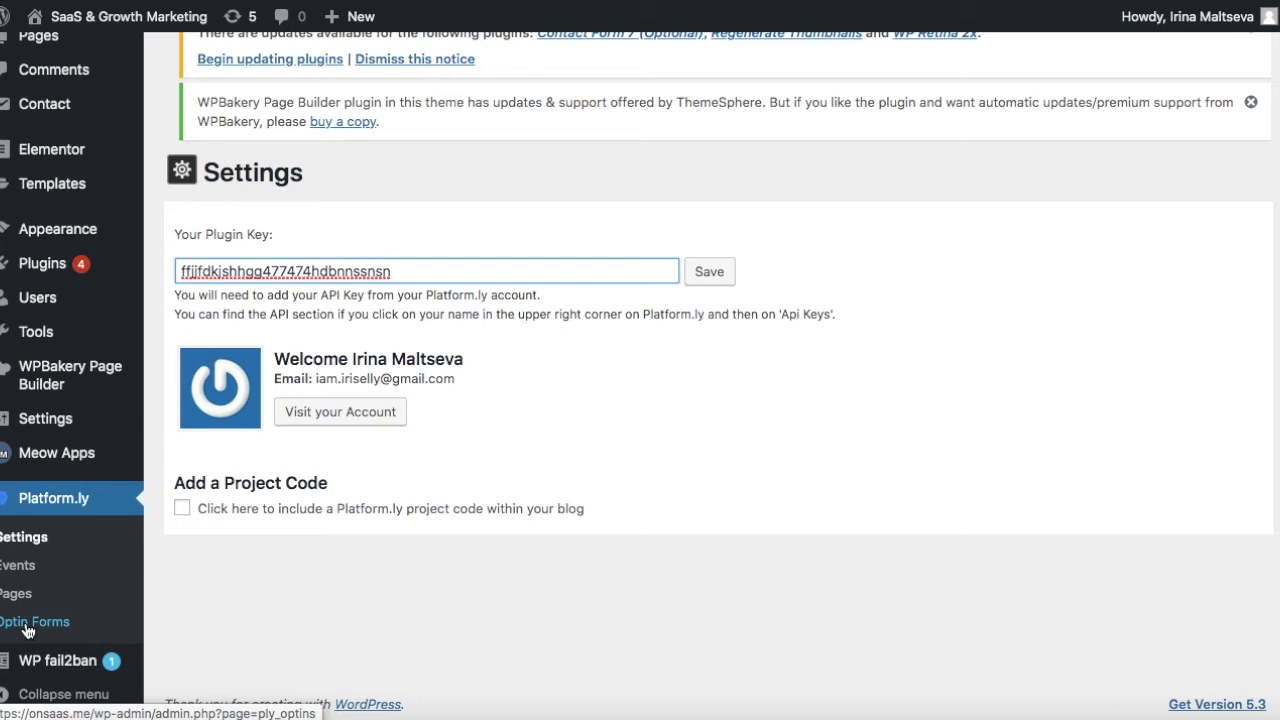
On Optin Forms, select the account's own project and the Test Form optin.
{"action": "left_click", "coordinate": [30, 622]}
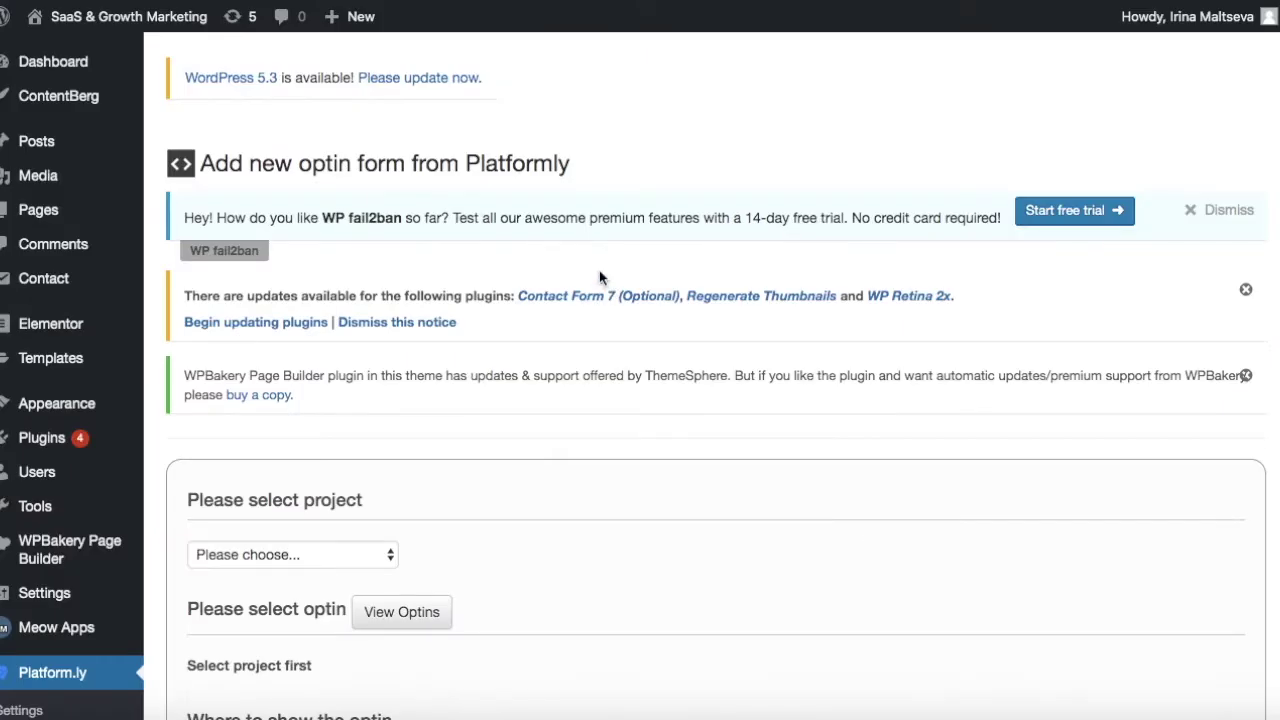
{"action": "scroll", "coordinate": [600, 272], "scroll_direction": "down", "scroll_amount": 3}
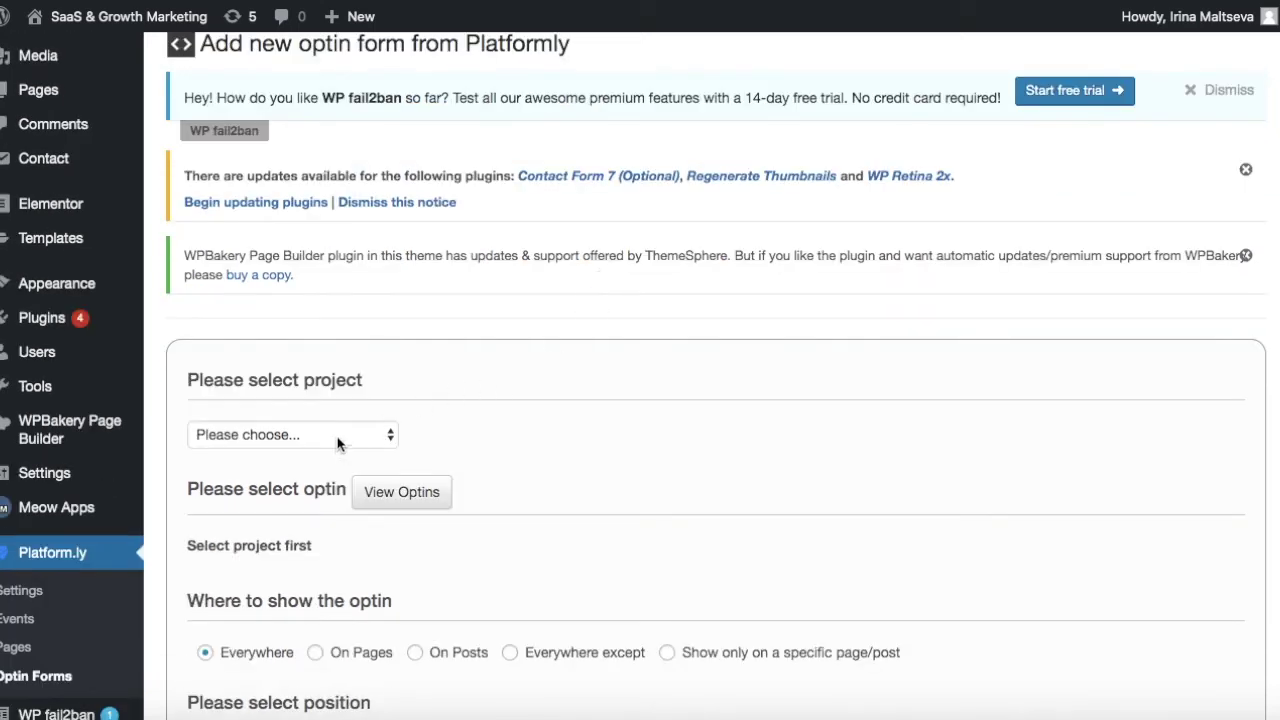
{"action": "left_click", "coordinate": [338, 436]}
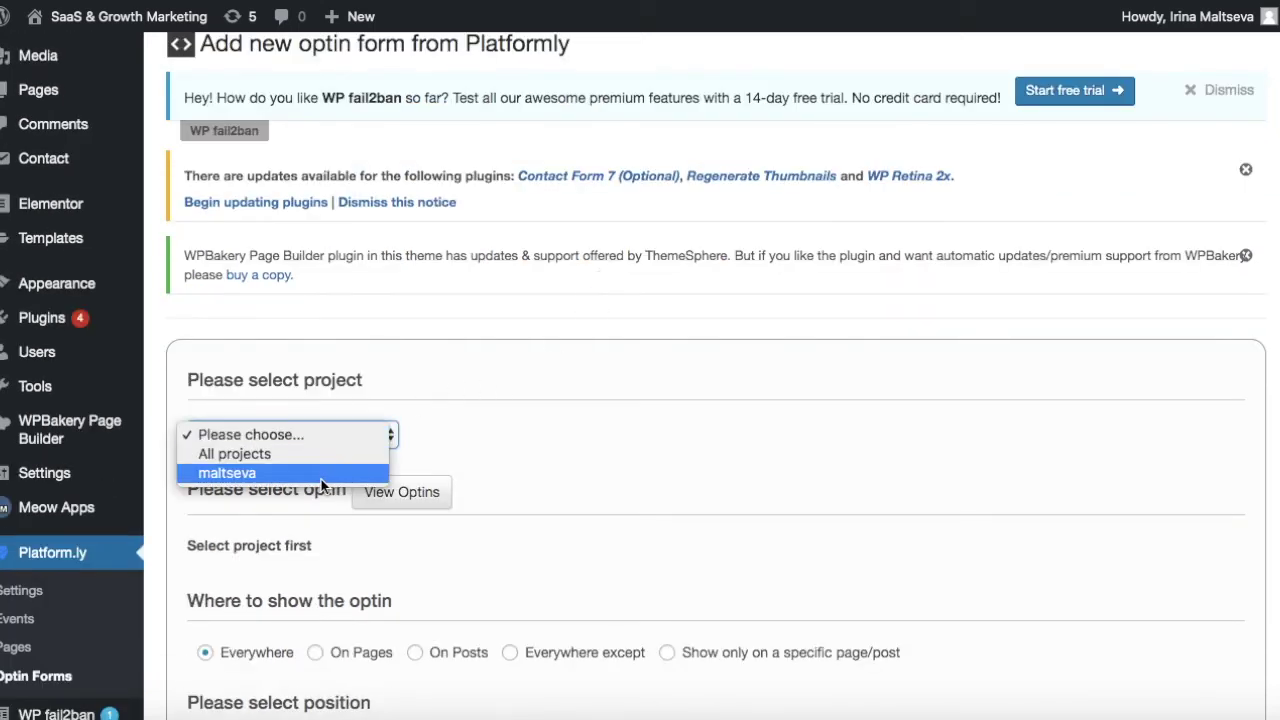
{"action": "left_click", "coordinate": [316, 477]}
{"action": "scroll", "coordinate": [415, 383], "scroll_direction": "down", "scroll_amount": 1}
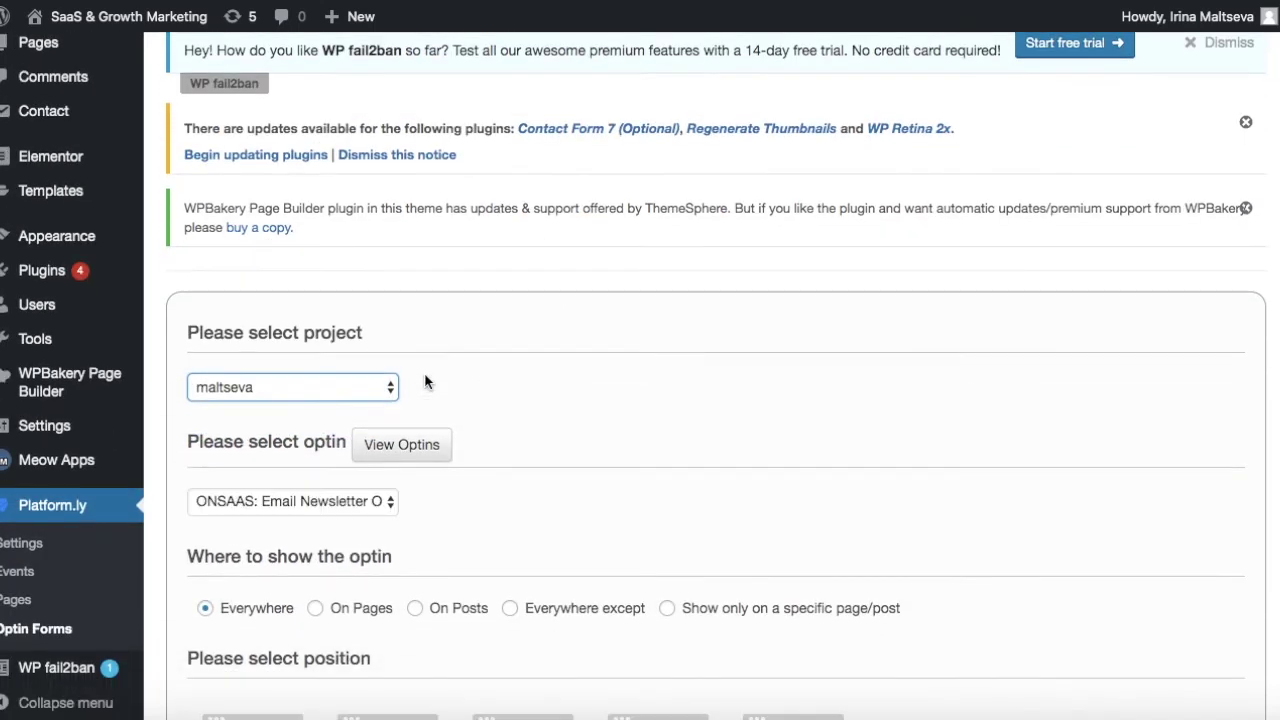
{"action": "scroll", "coordinate": [427, 380], "scroll_direction": "down", "scroll_amount": 1}
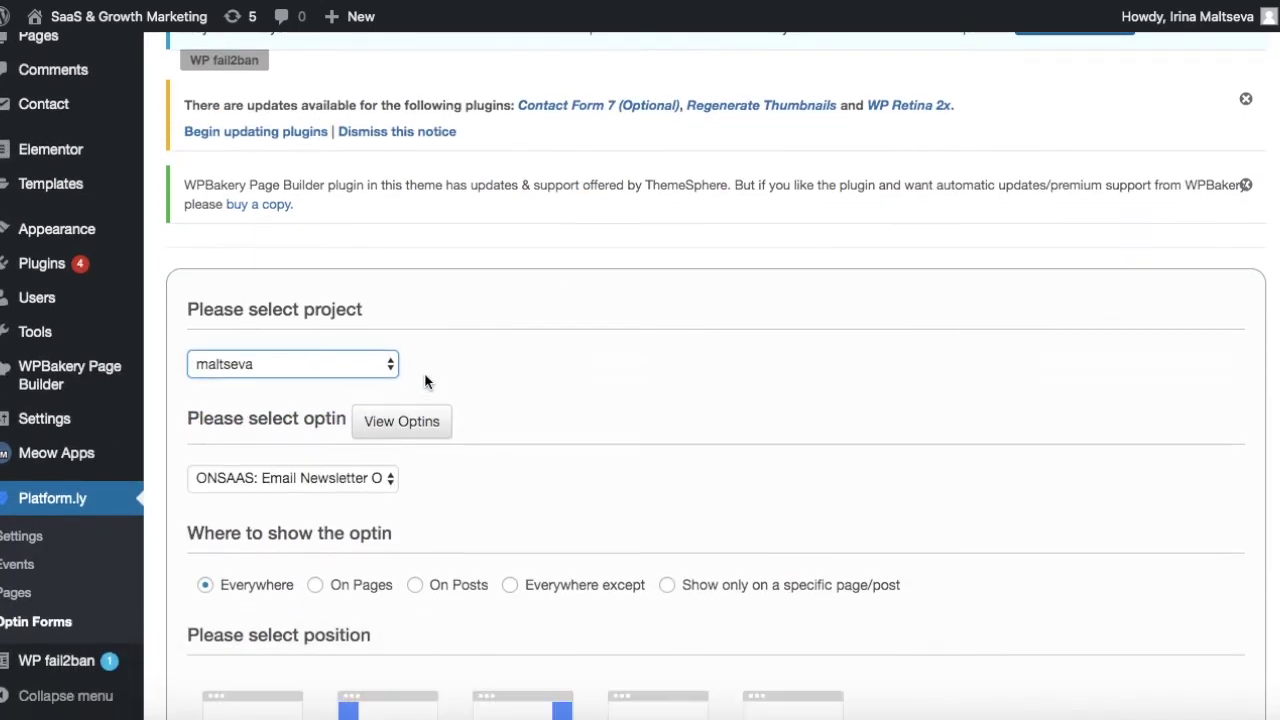
{"action": "left_click", "coordinate": [341, 479]}
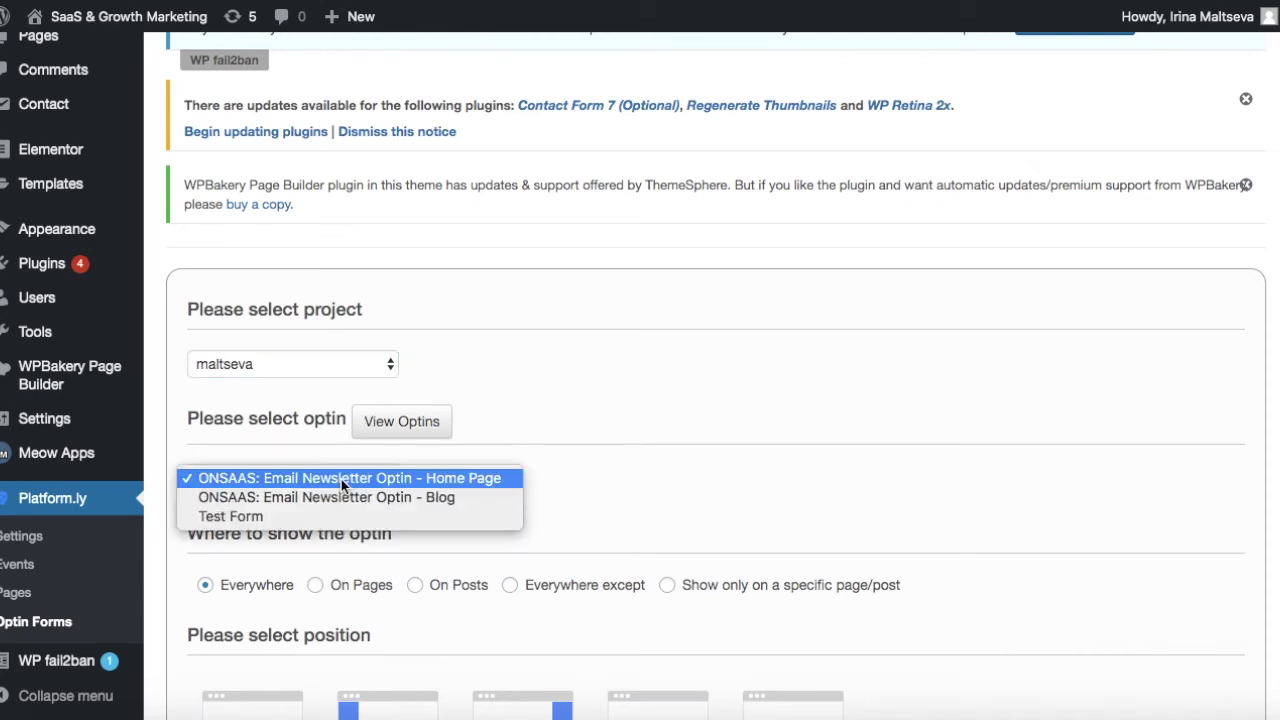
{"action": "left_click", "coordinate": [237, 518]}
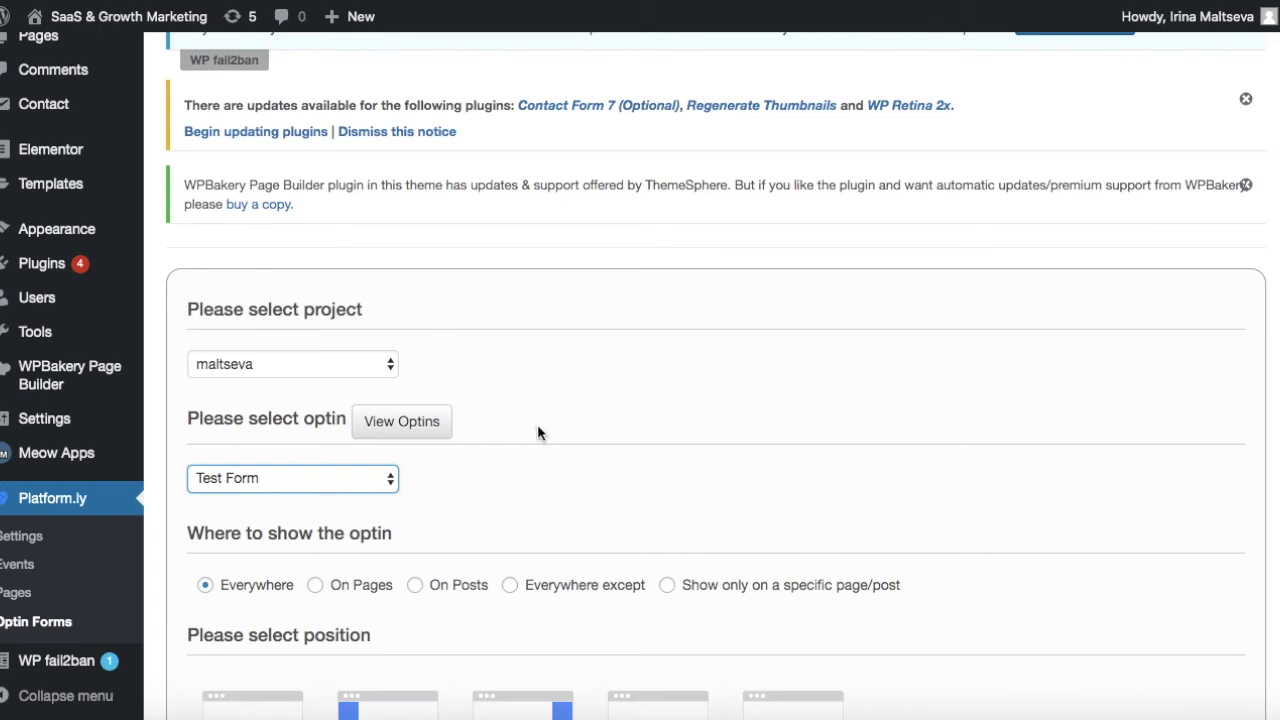
{"action": "scroll", "coordinate": [534, 400], "scroll_direction": "down", "scroll_amount": 3}
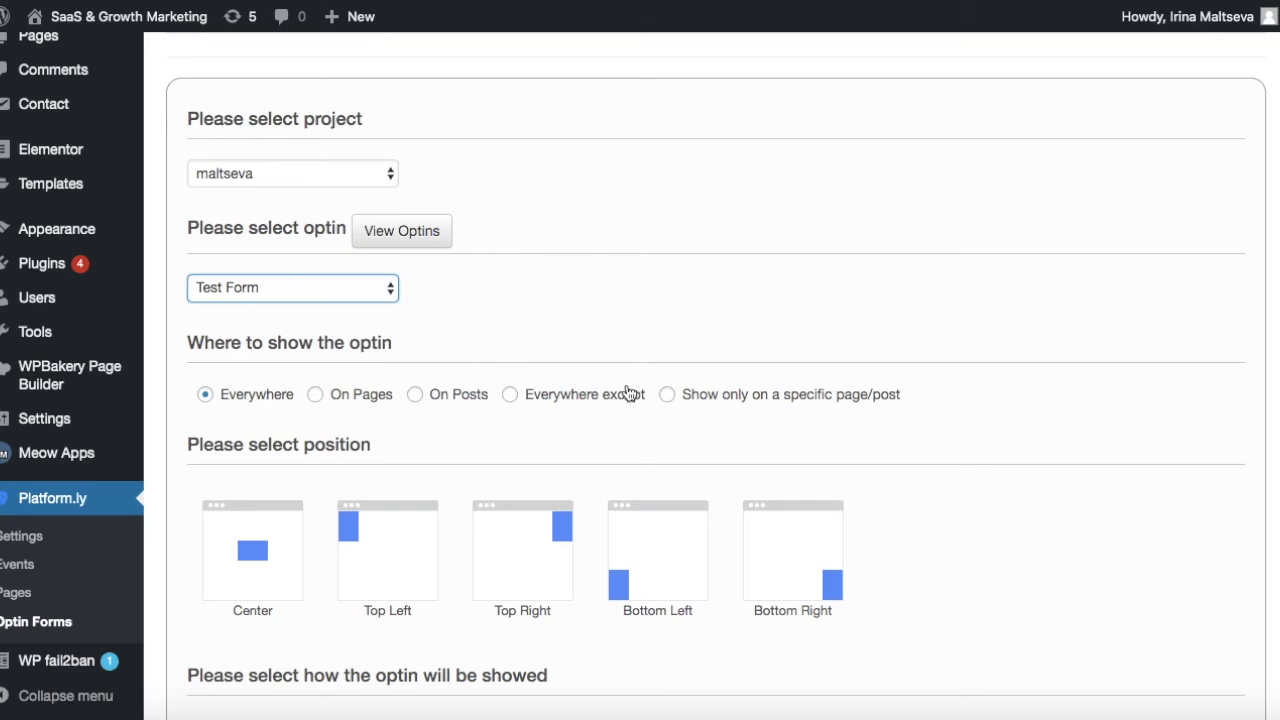
Show the optin only on the 'Is there a relation between organic farming…' post.
{"action": "left_click", "coordinate": [554, 404]}
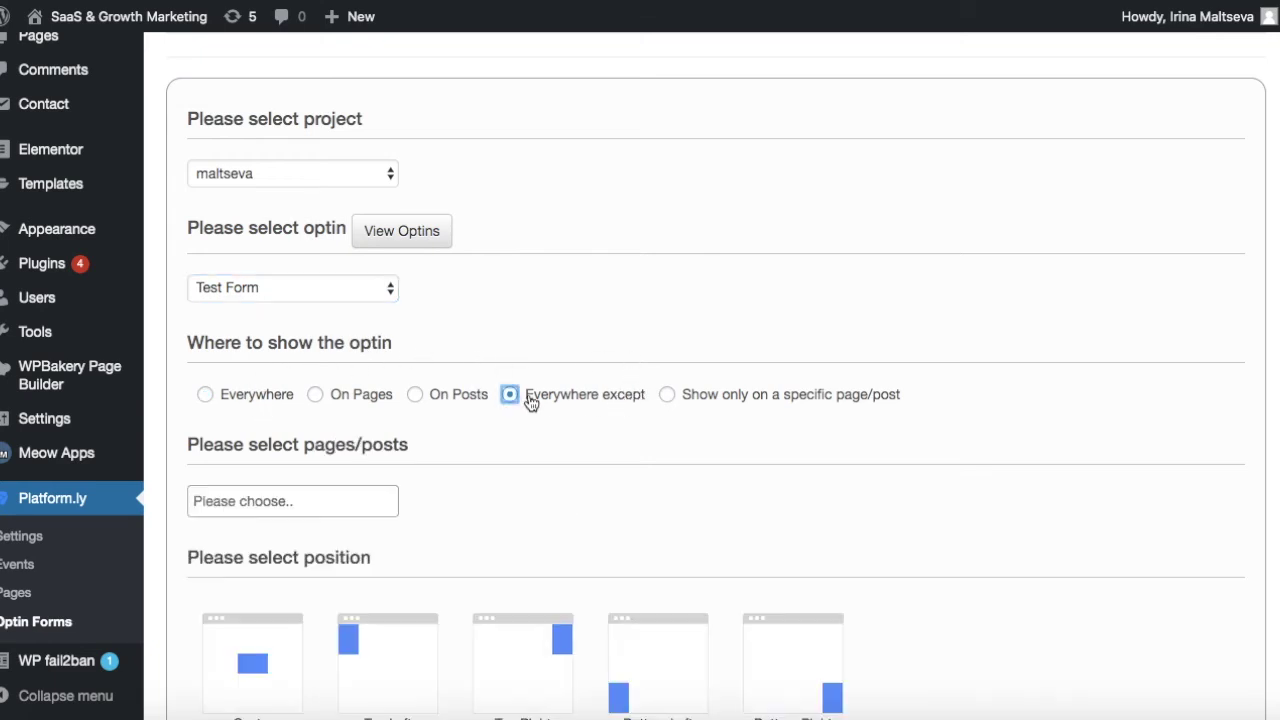
{"action": "left_click", "coordinate": [321, 499]}
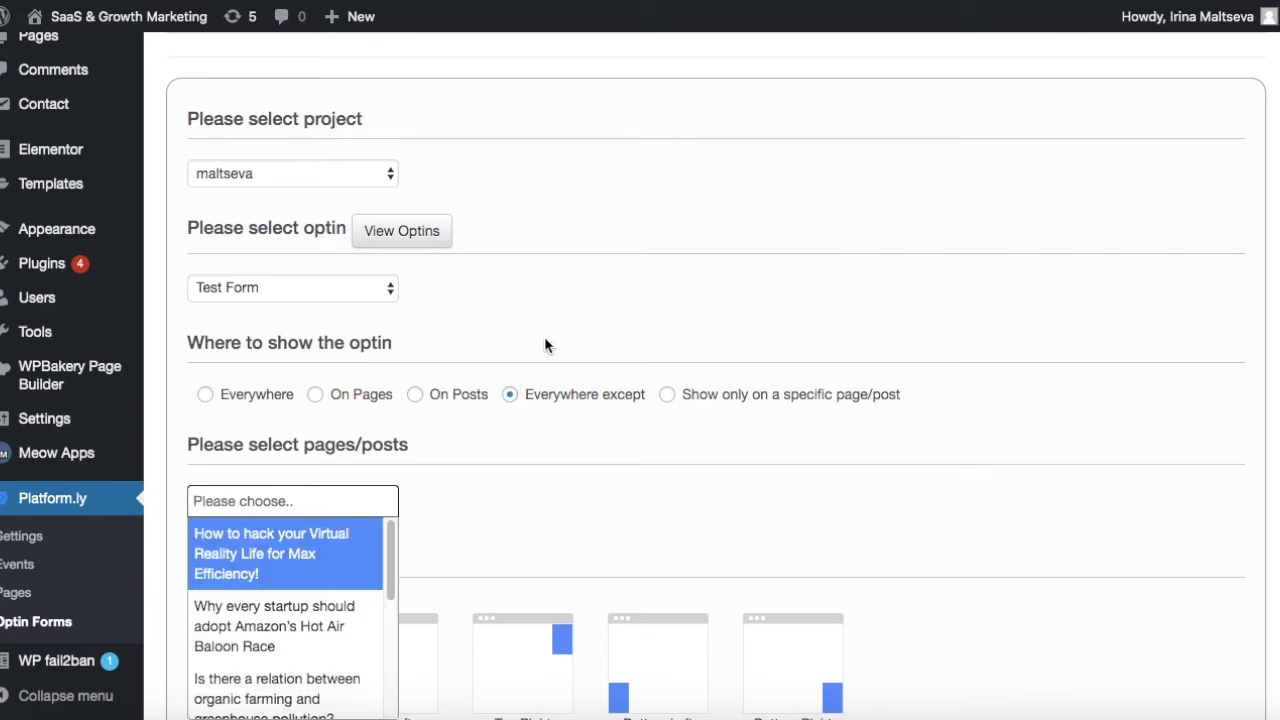
{"action": "left_click", "coordinate": [667, 396]}
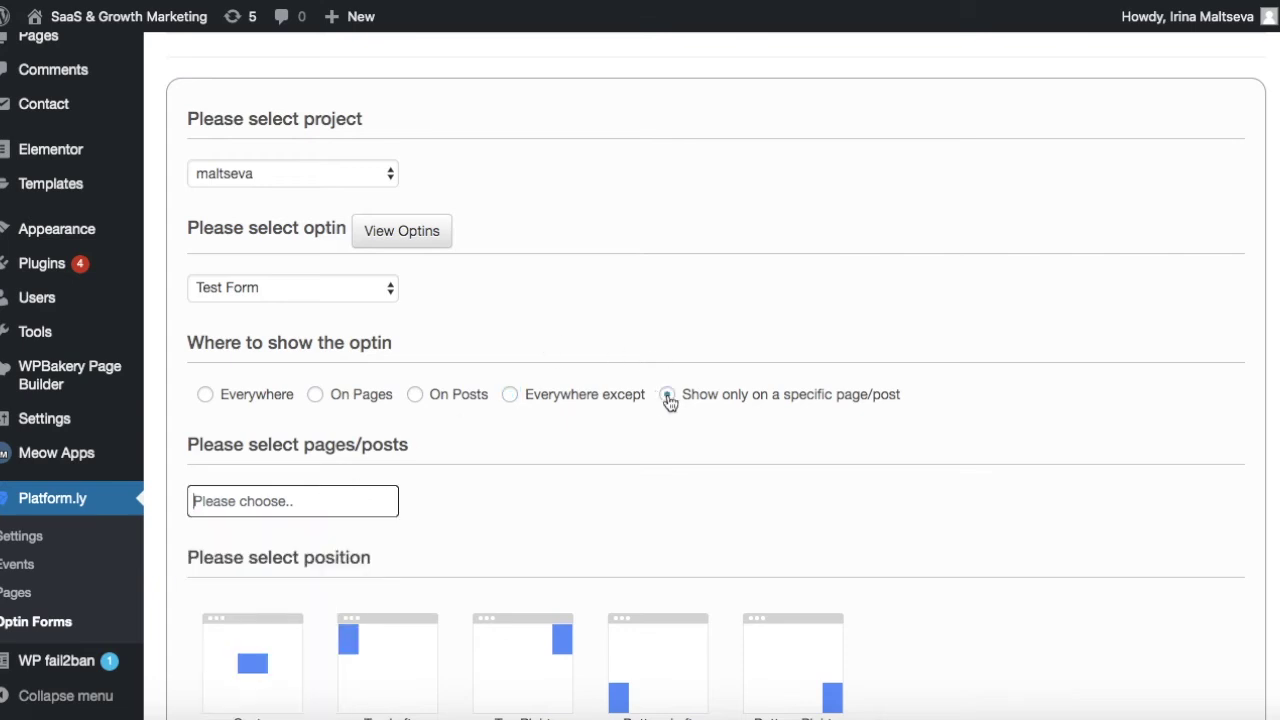
{"action": "scroll", "coordinate": [521, 309], "scroll_direction": "down", "scroll_amount": 2}
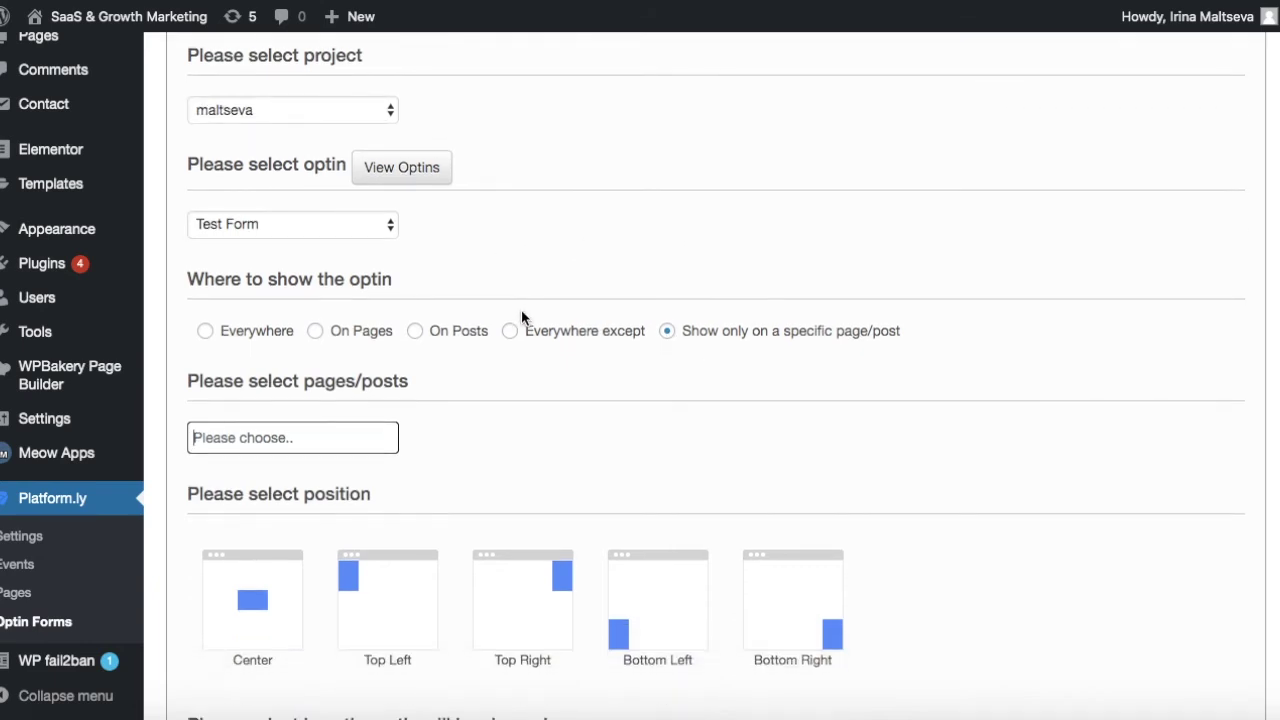
{"action": "left_click", "coordinate": [260, 437]}
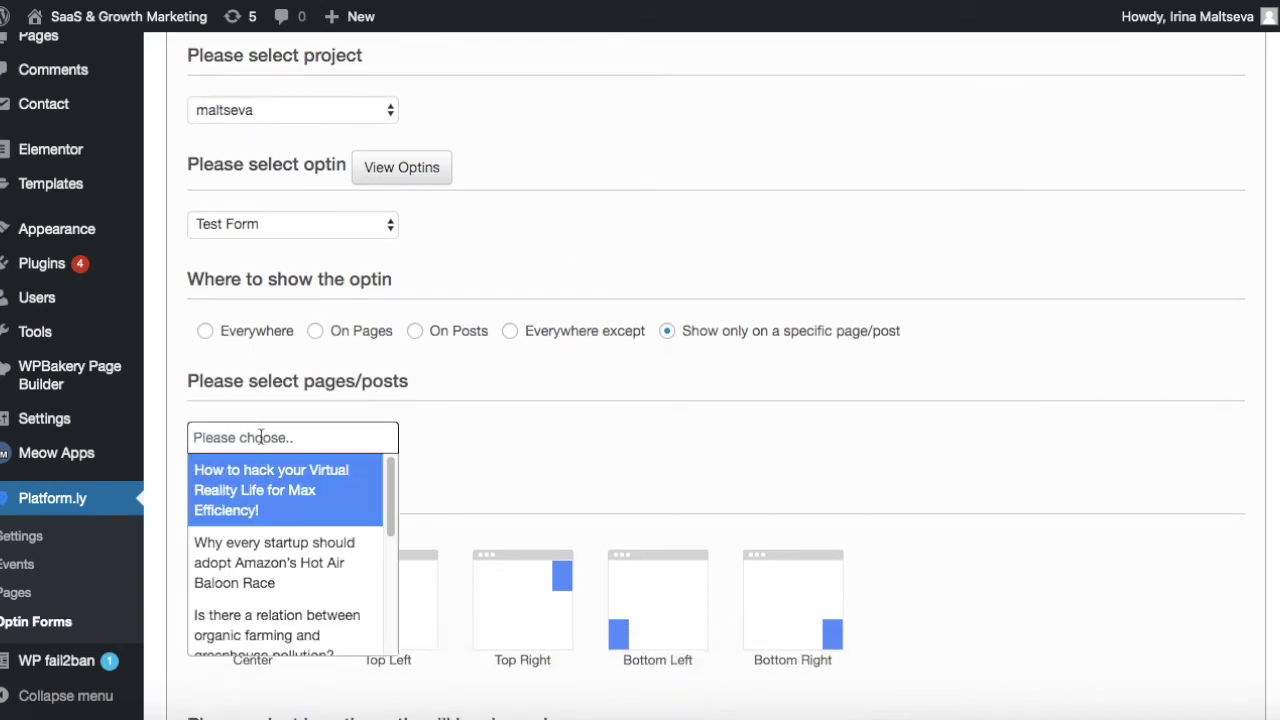
{"action": "left_click", "coordinate": [268, 628]}
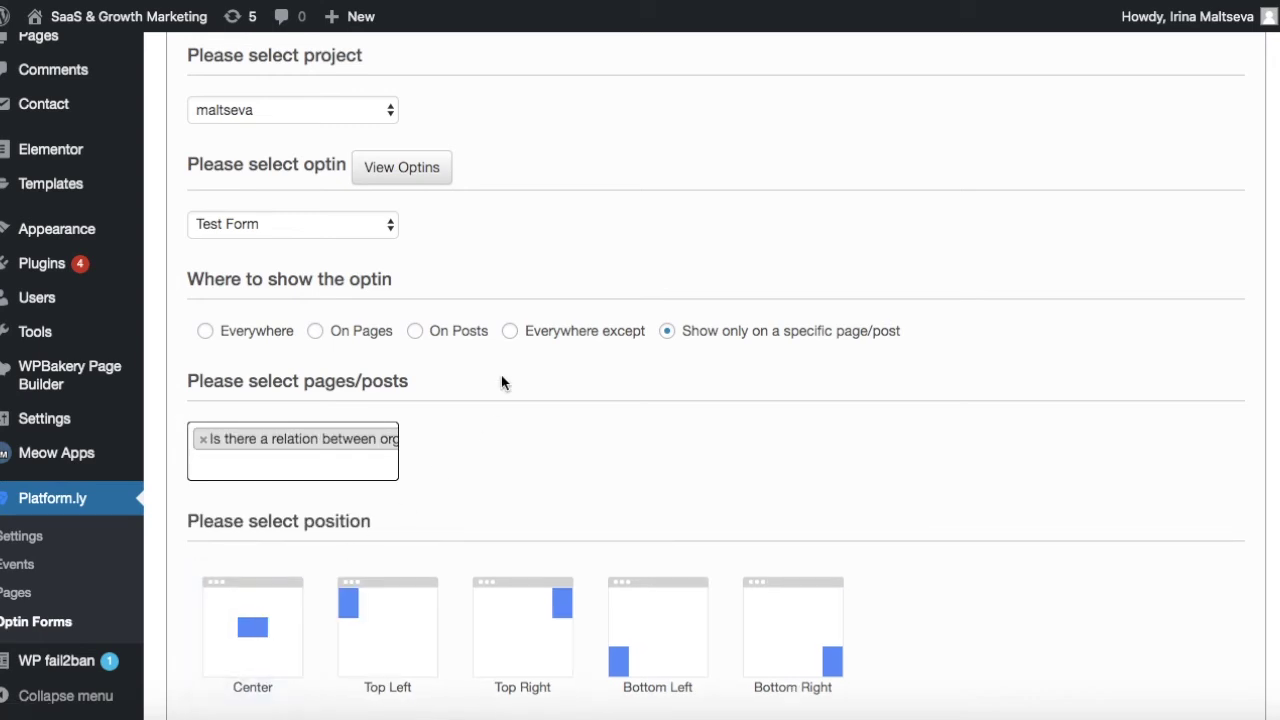
{"action": "scroll", "coordinate": [501, 375], "scroll_direction": "down", "scroll_amount": 2}
{"action": "scroll", "coordinate": [501, 376], "scroll_direction": "down", "scroll_amount": 5}
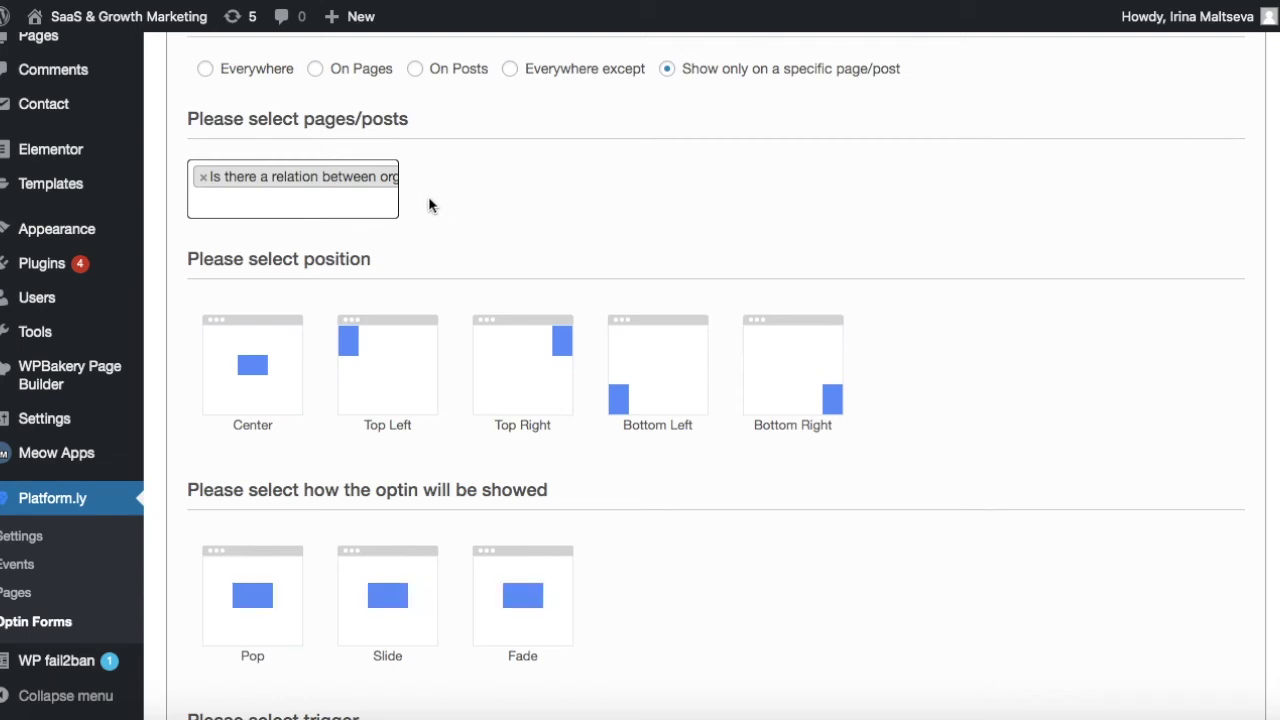
Place the optin in the page centre with the Pop display style.
{"action": "left_click", "coordinate": [256, 354]}
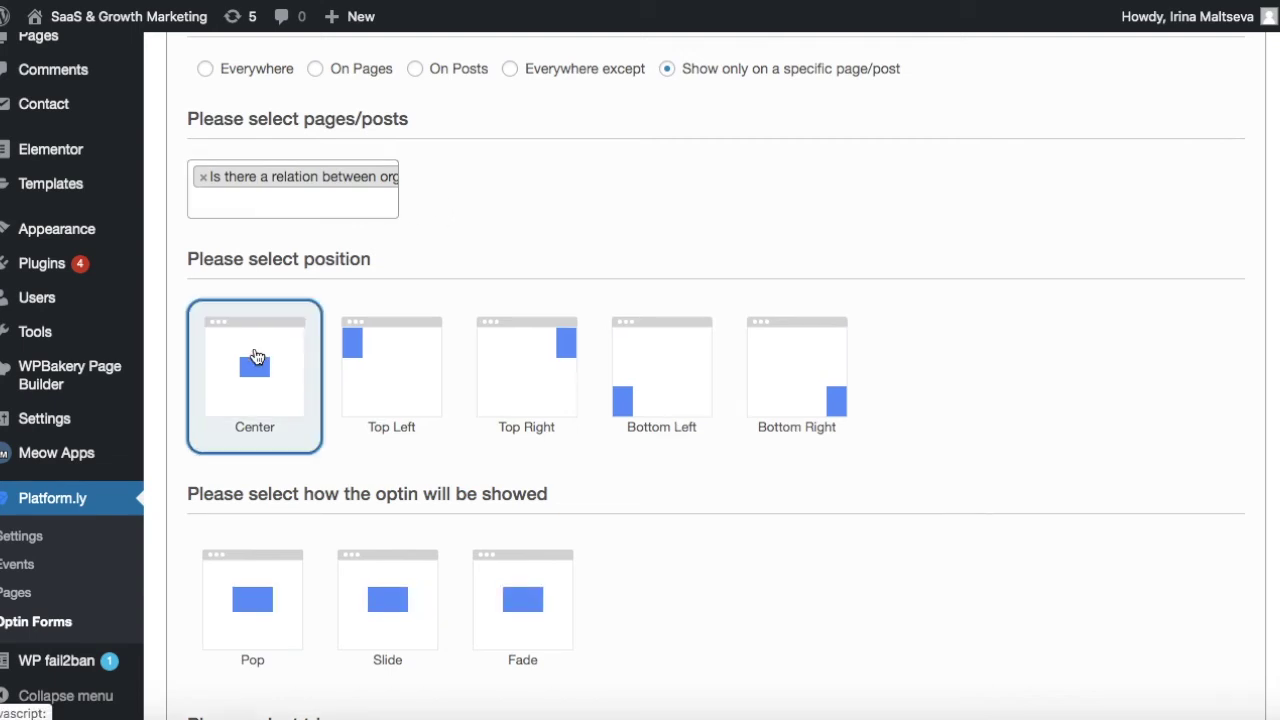
{"action": "scroll", "coordinate": [258, 356], "scroll_direction": "down", "scroll_amount": 1}
{"action": "scroll", "coordinate": [258, 361], "scroll_direction": "down", "scroll_amount": 2}
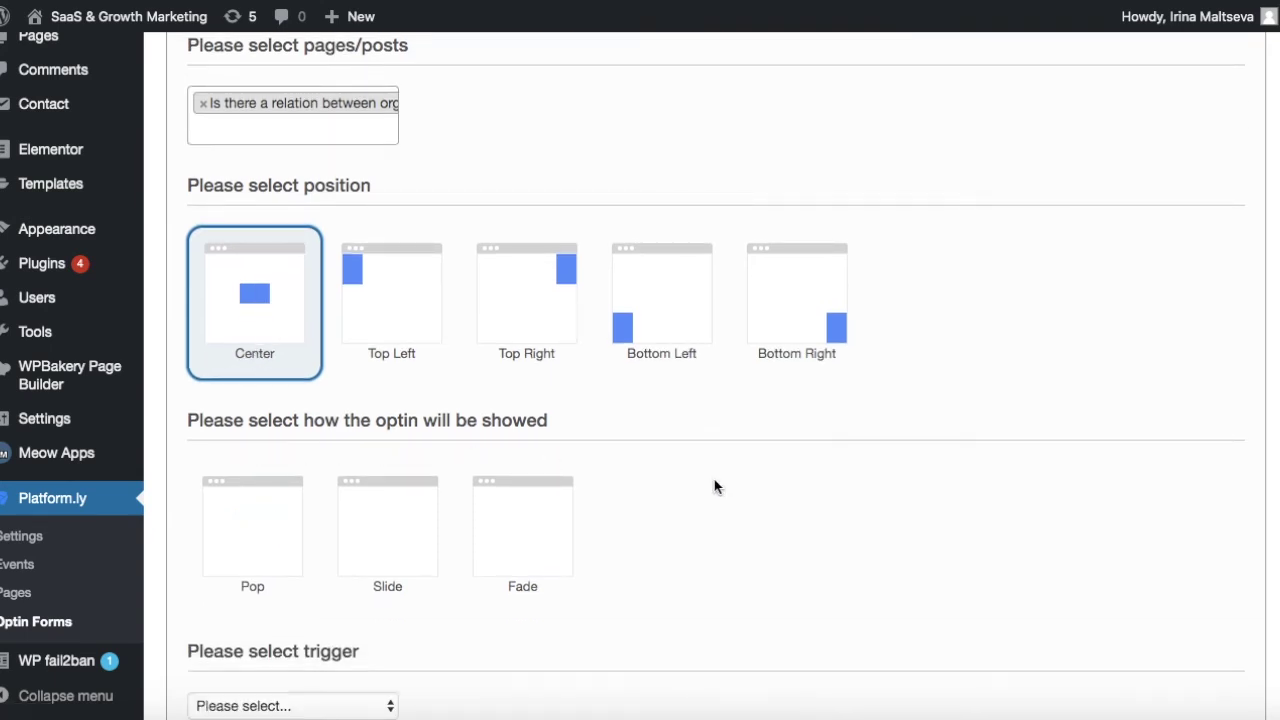
{"action": "scroll", "coordinate": [686, 474], "scroll_direction": "down", "scroll_amount": 1}
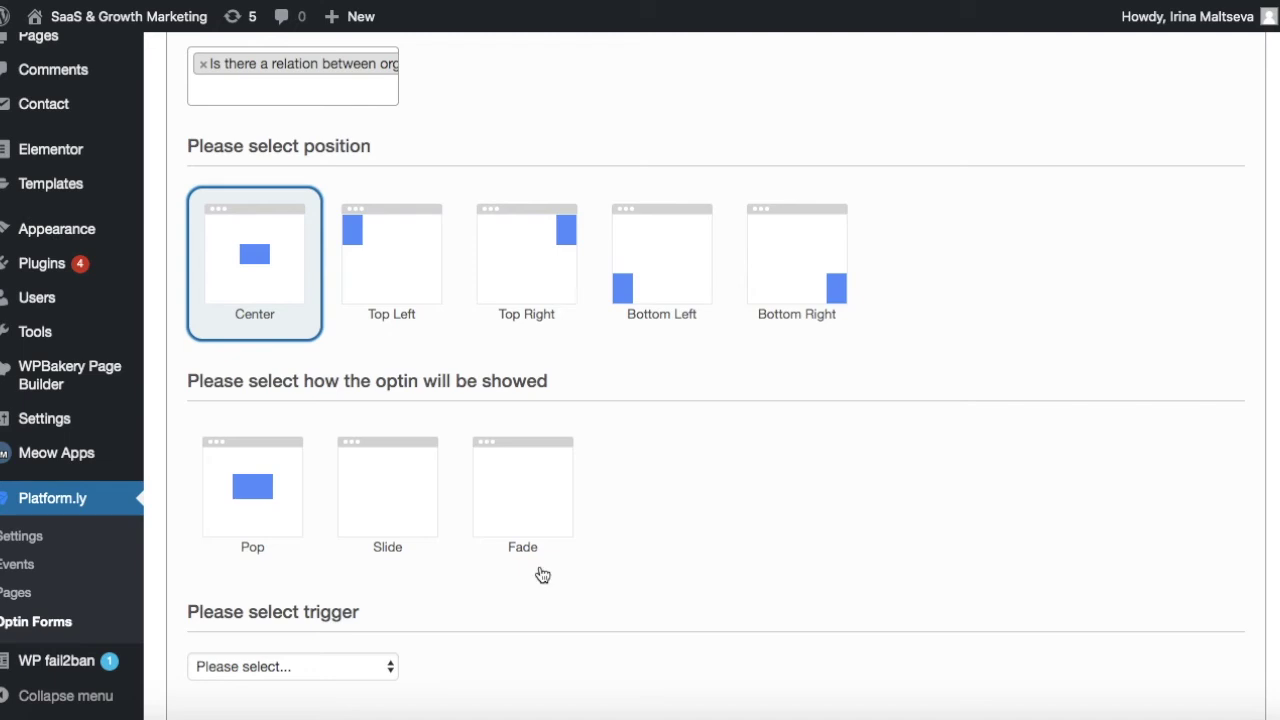
{"action": "left_click", "coordinate": [226, 509]}
{"action": "scroll", "coordinate": [228, 511], "scroll_direction": "down", "scroll_amount": 1}
{"action": "scroll", "coordinate": [227, 511], "scroll_direction": "down", "scroll_amount": 3}
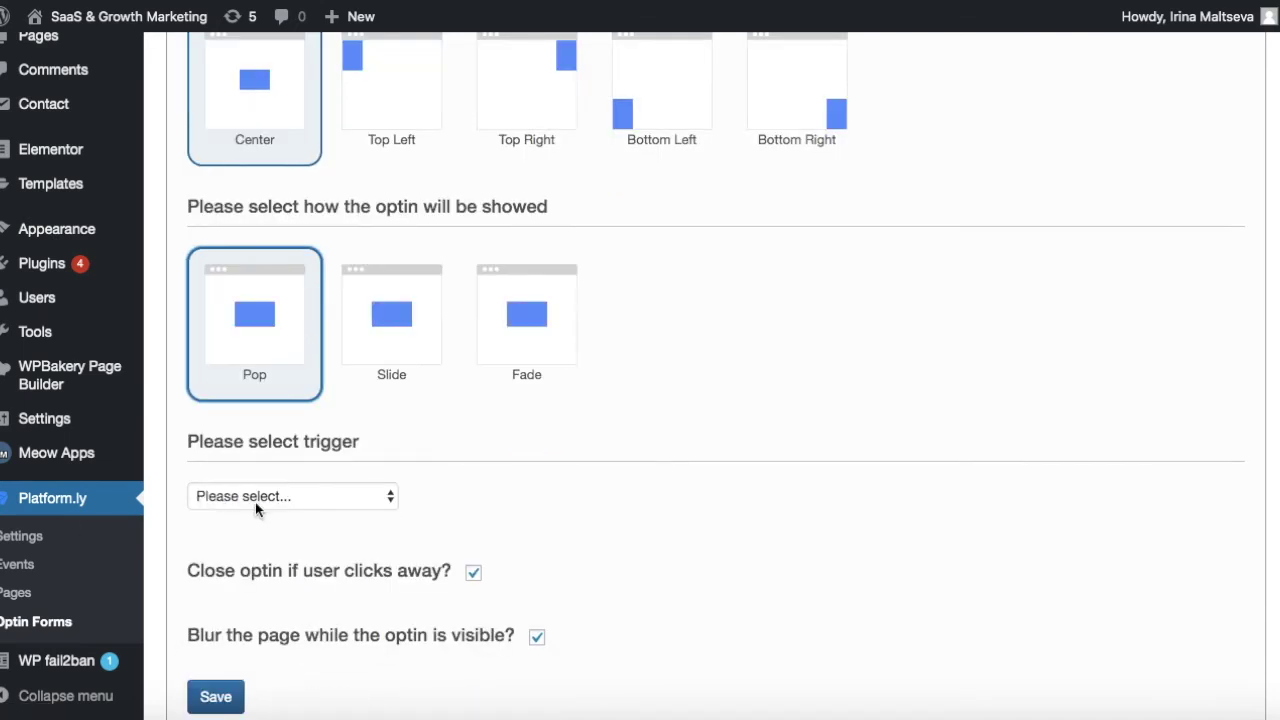
Set the optin trigger to 'Show on exit intent'.
{"action": "left_click", "coordinate": [255, 505]}
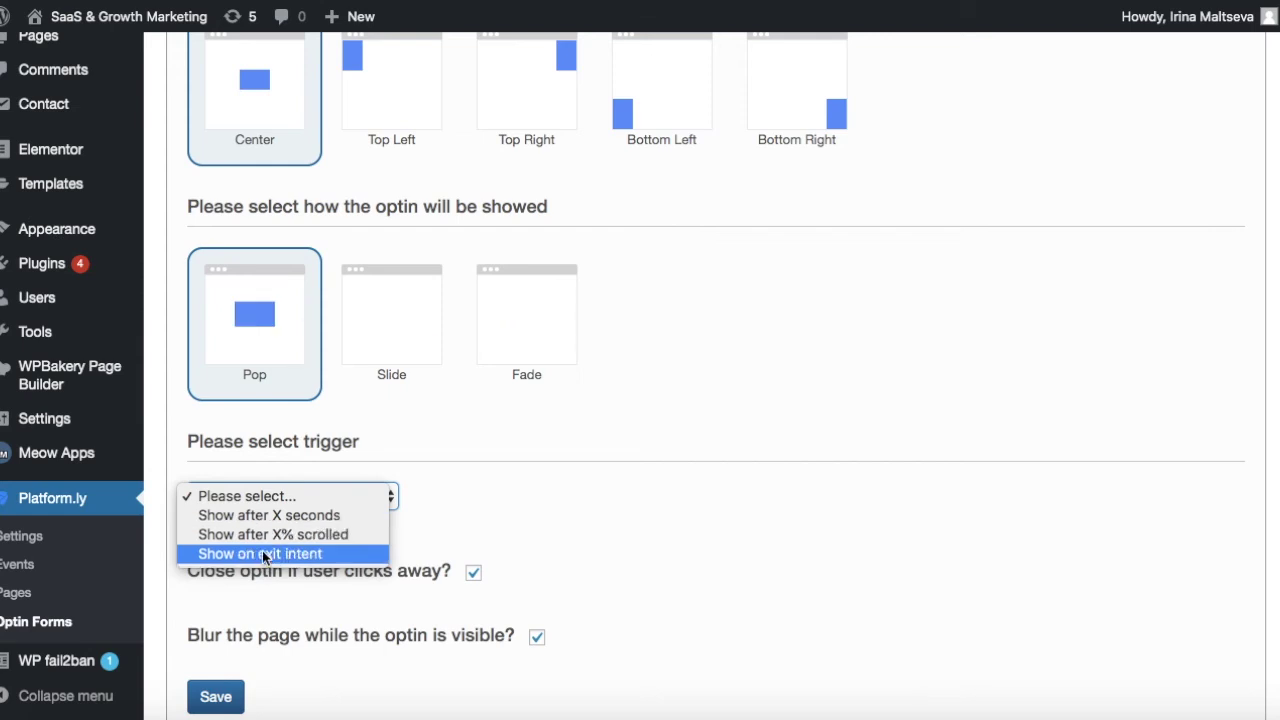
{"action": "left_click", "coordinate": [210, 556]}
{"action": "scroll", "coordinate": [484, 528], "scroll_direction": "down", "scroll_amount": 2}
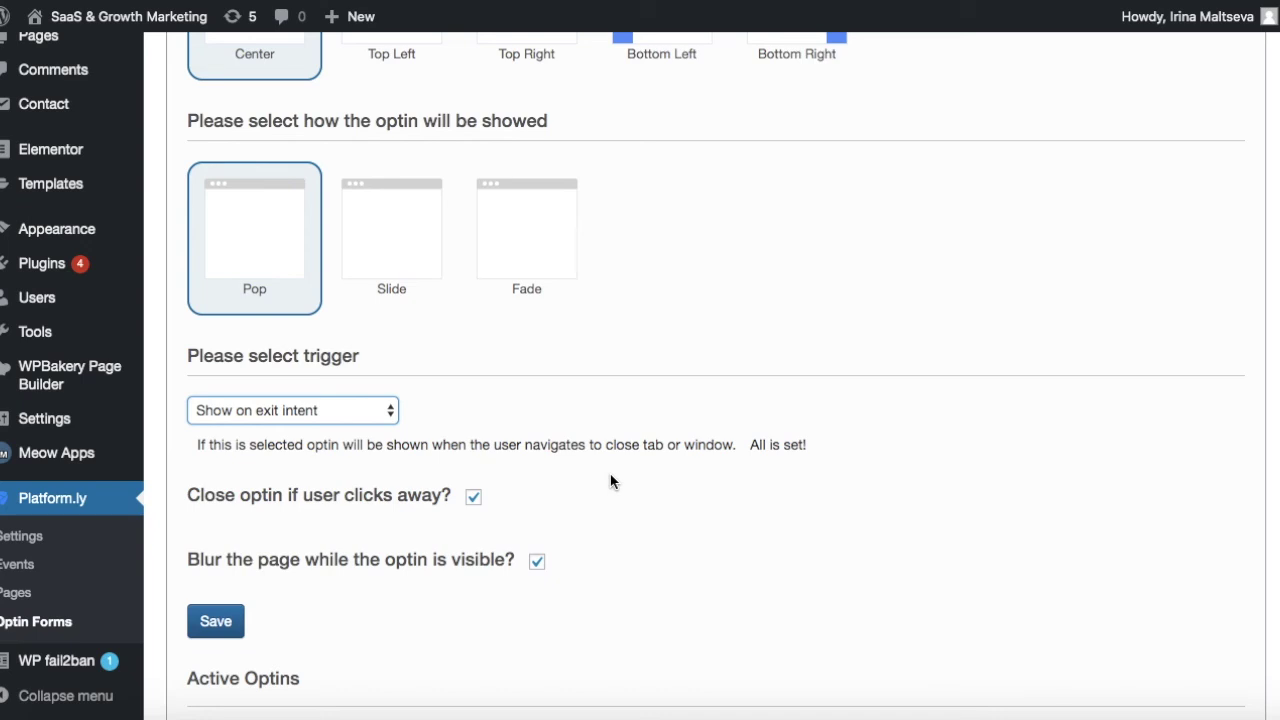
{"action": "scroll", "coordinate": [566, 419], "scroll_direction": "down", "scroll_amount": 1}
{"action": "scroll", "coordinate": [566, 419], "scroll_direction": "down", "scroll_amount": 1}
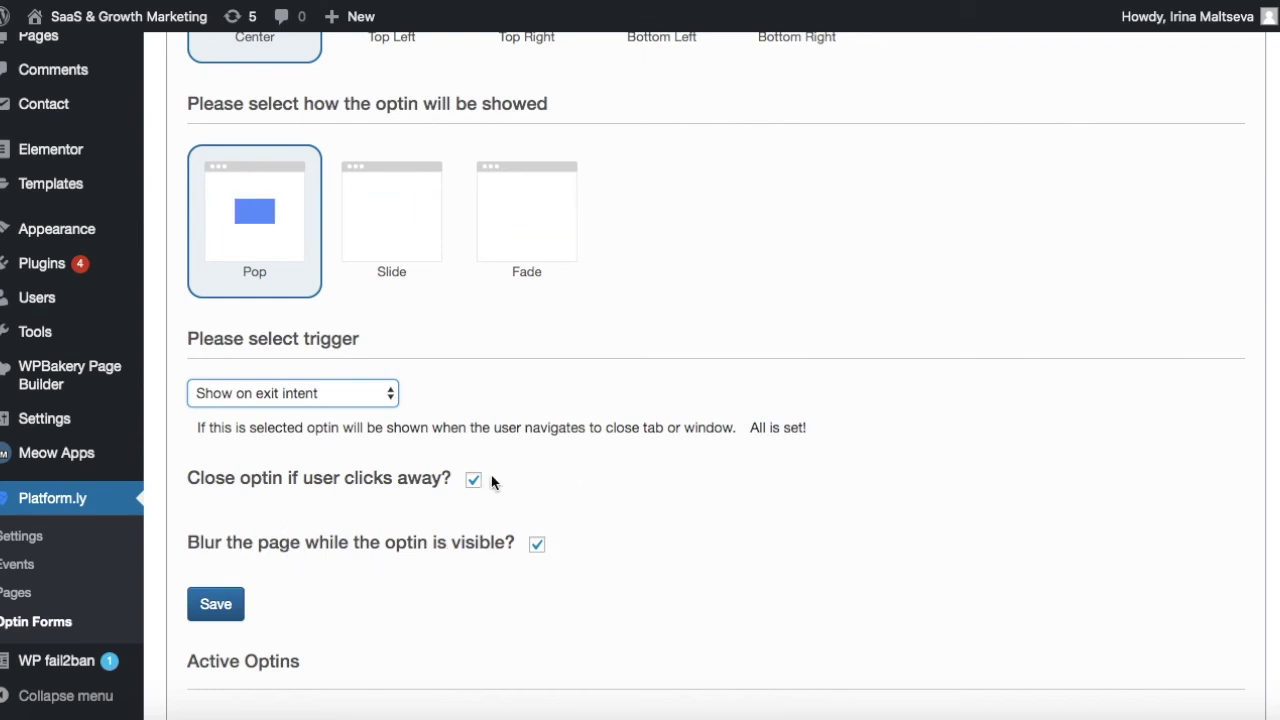
{"action": "scroll", "coordinate": [490, 495], "scroll_direction": "down", "scroll_amount": 2}
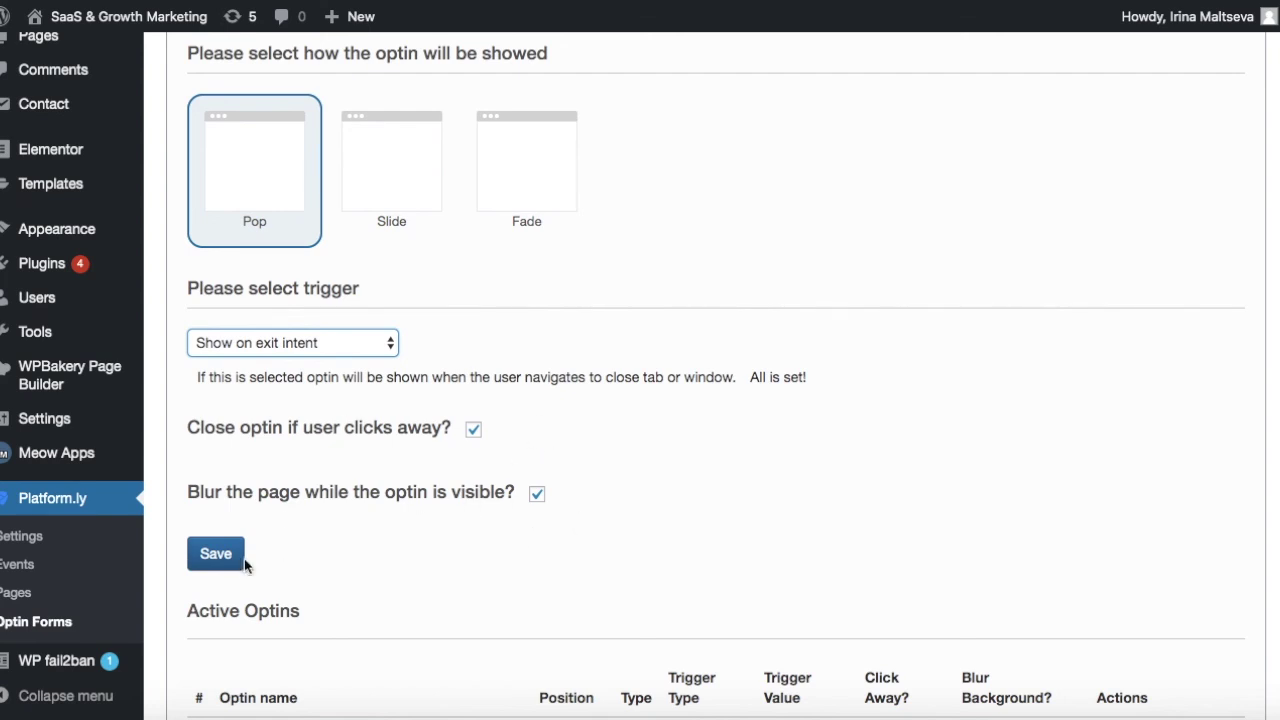
Save the optin settings and check the 80% OFF coupon popup on the organic farming post.
{"action": "left_click", "coordinate": [213, 564]}
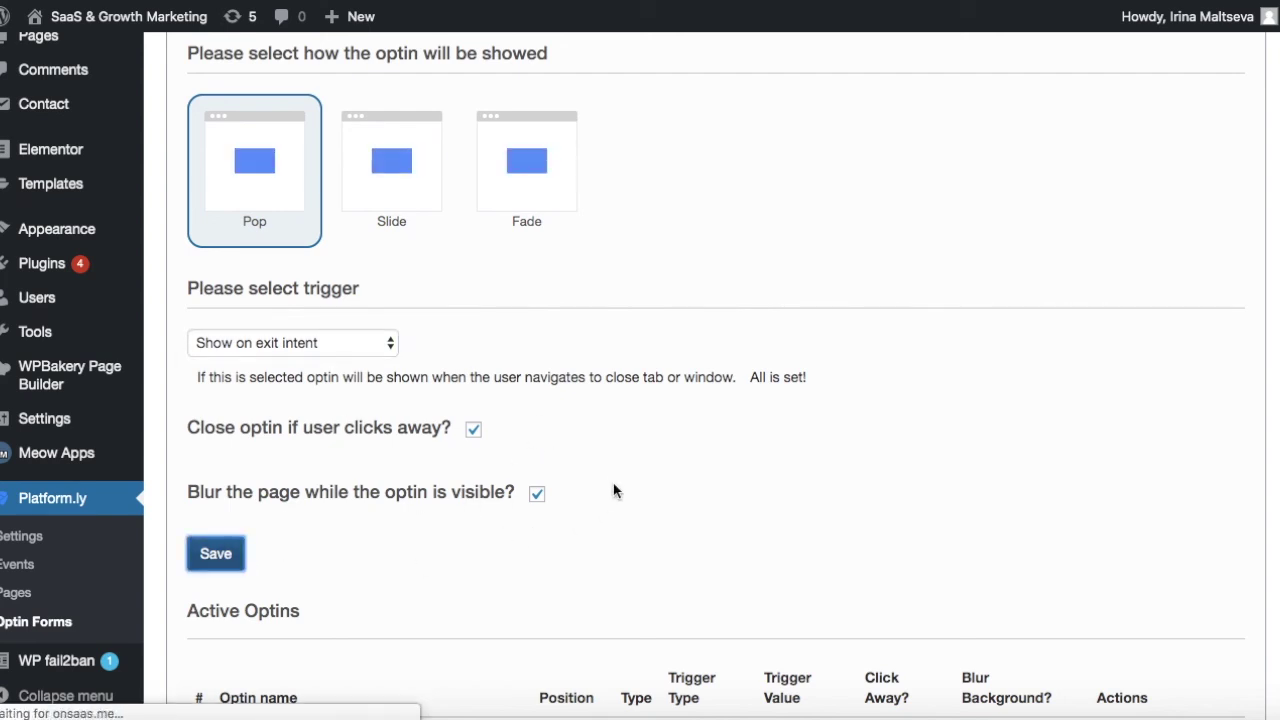
{"action": "scroll", "coordinate": [710, 462], "scroll_direction": "down", "scroll_amount": 15}
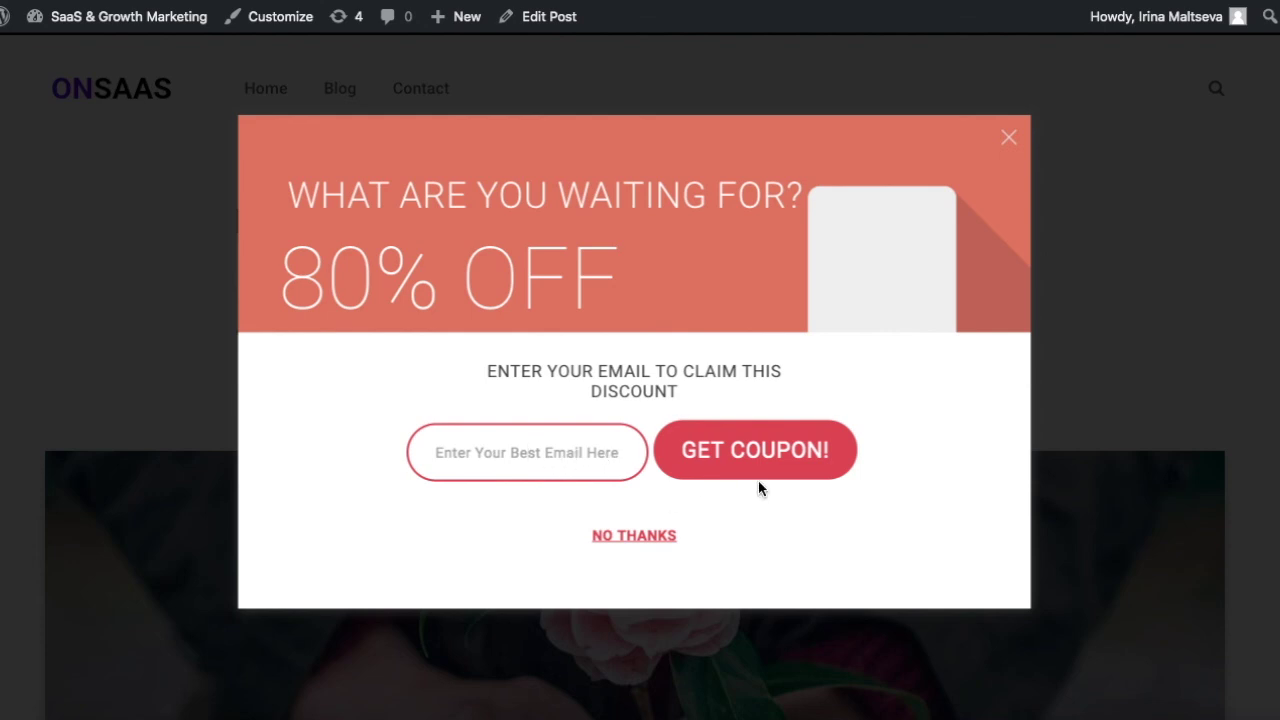
Close the 80% OFF coupon popup with its X button.
{"action": "left_click", "coordinate": [1008, 140]}
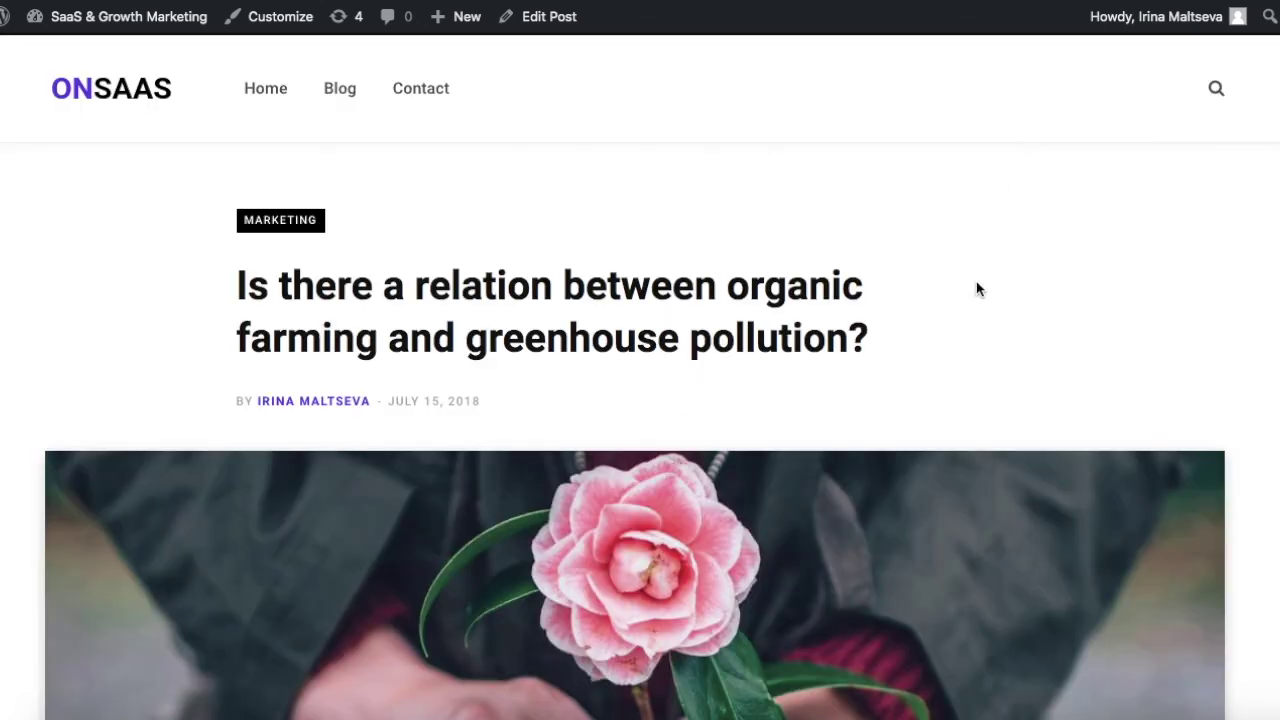